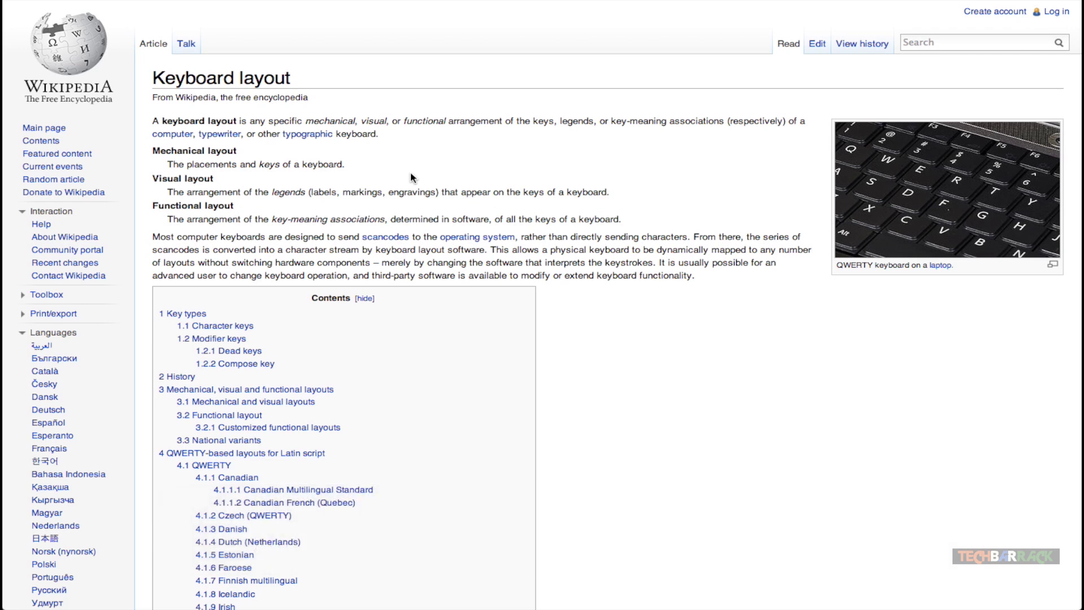
Scroll the article and select the captions under the ANSI and ISO layout images.
scroll(411, 177, "down", 10)
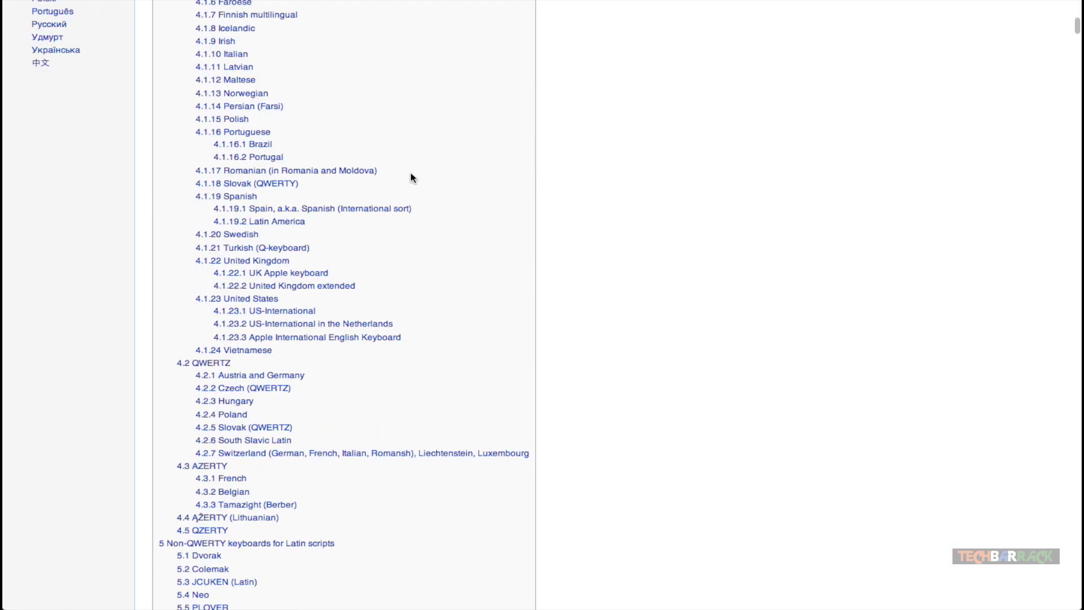
scroll(410, 177, "down", 15)
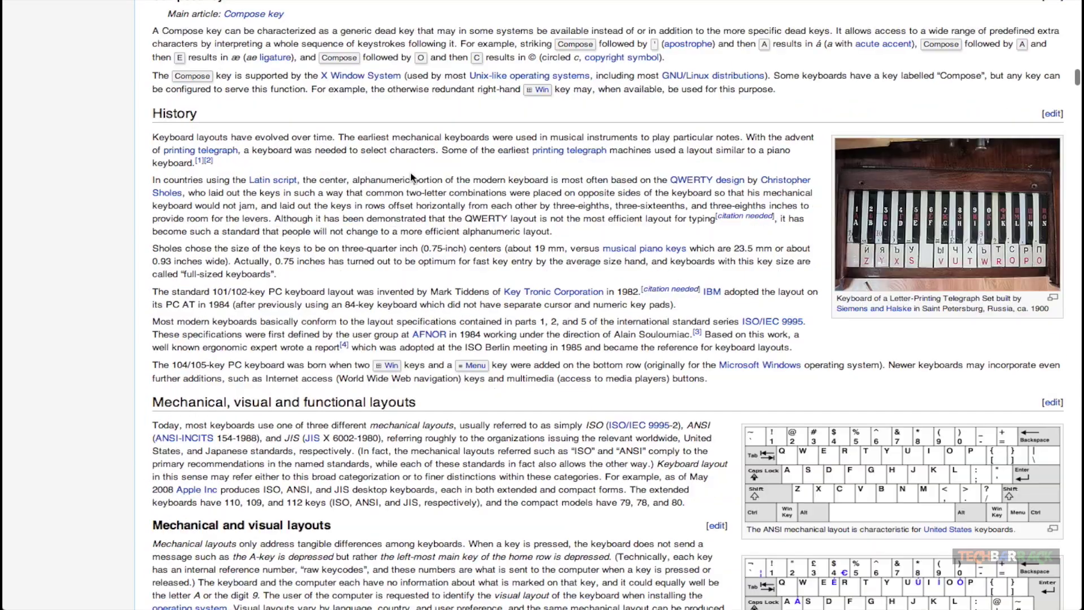
scroll(411, 172, "down", 7)
scroll(413, 177, "up", 3)
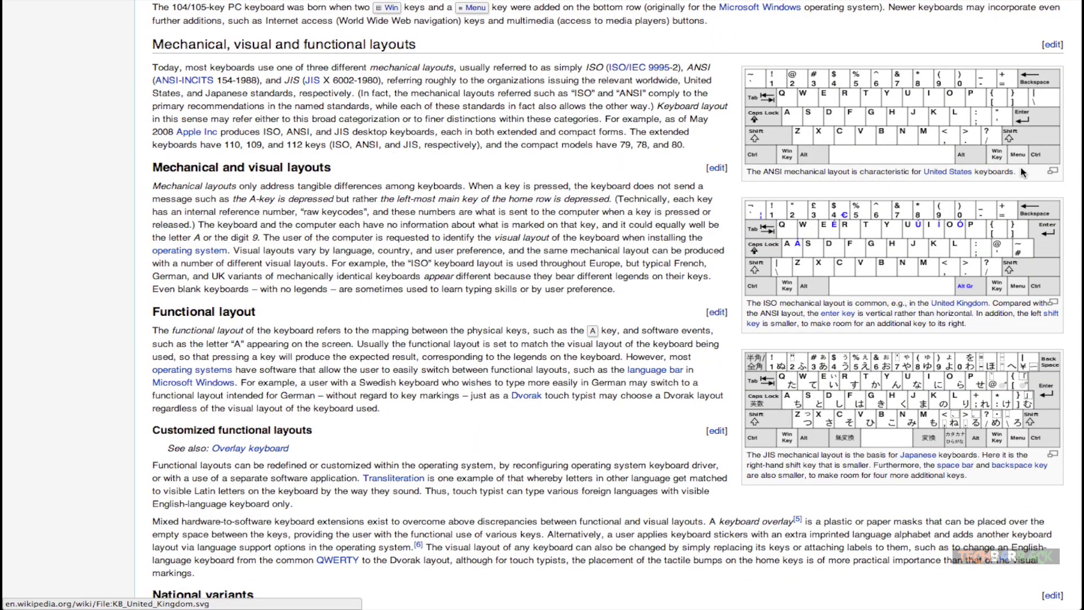
left_click_drag(1016, 175, 927, 170)
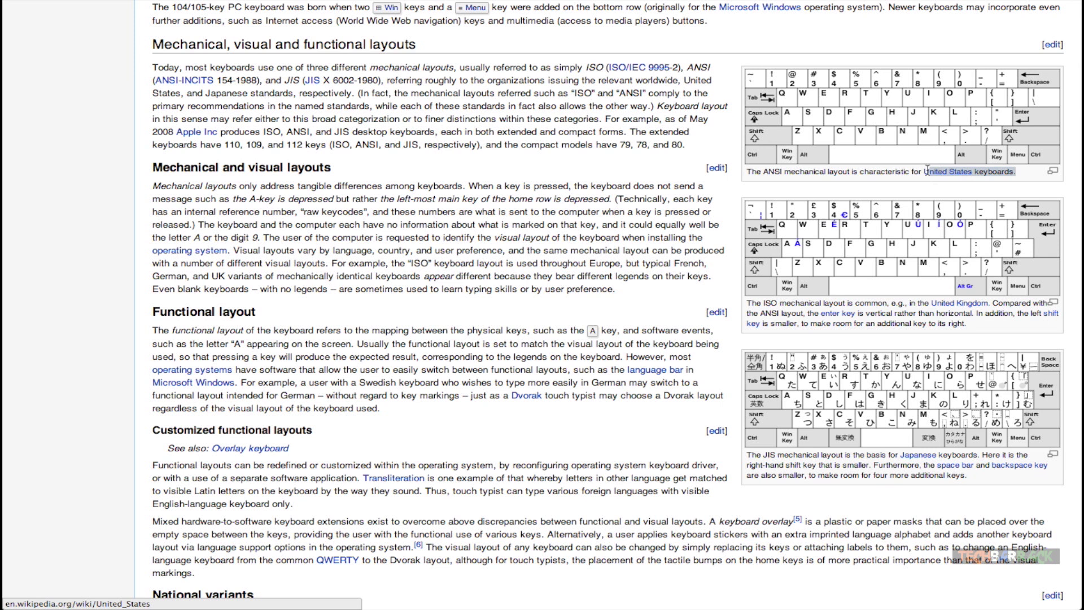
left_click_drag(971, 324, 930, 303)
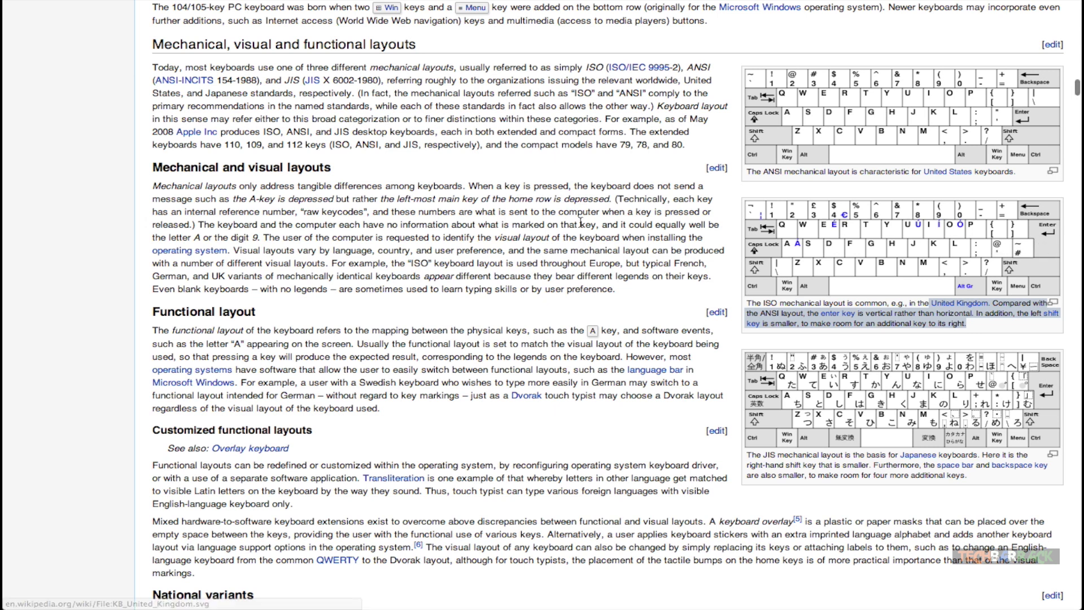
Browse the national layout sections and open the UK ISO keyboard image's file page.
scroll(281, 196, "down", 20)
scroll(281, 196, "down", 4)
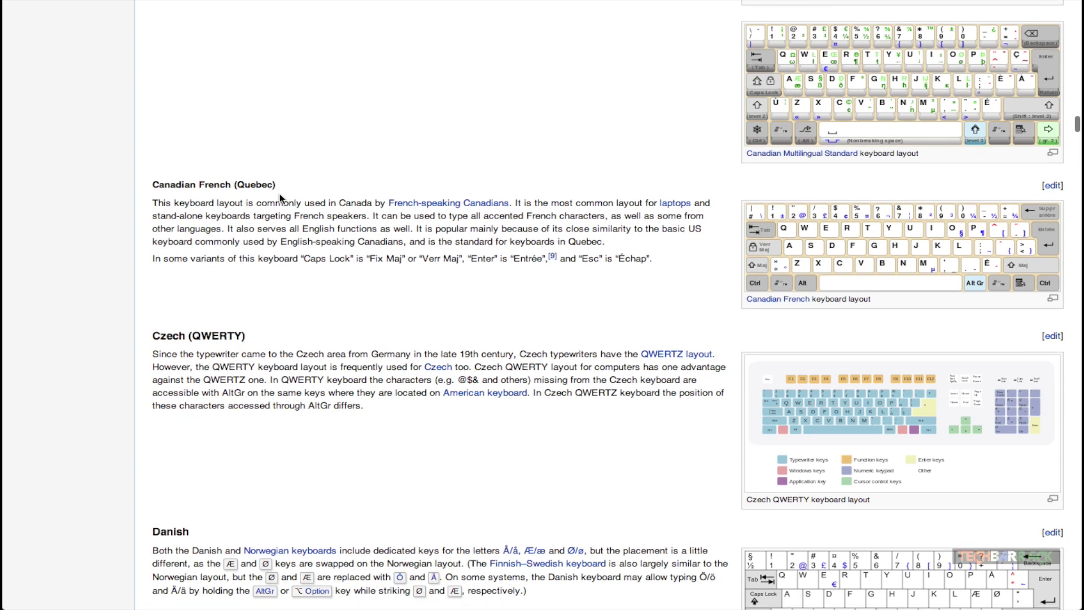
scroll(281, 197, "down", 5)
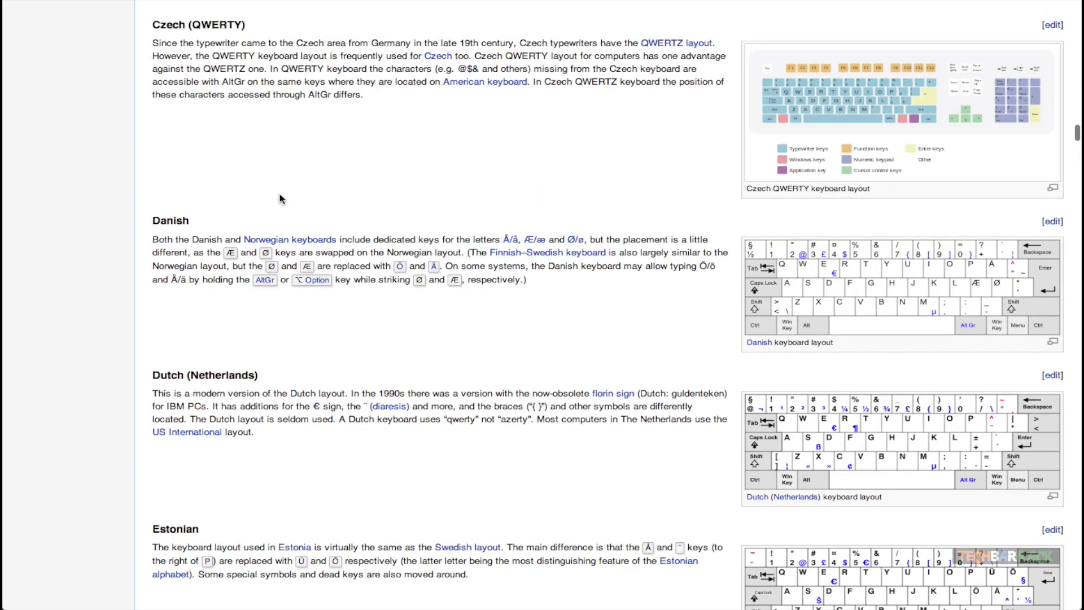
scroll(281, 199, "down", 4)
scroll(281, 199, "up", 3)
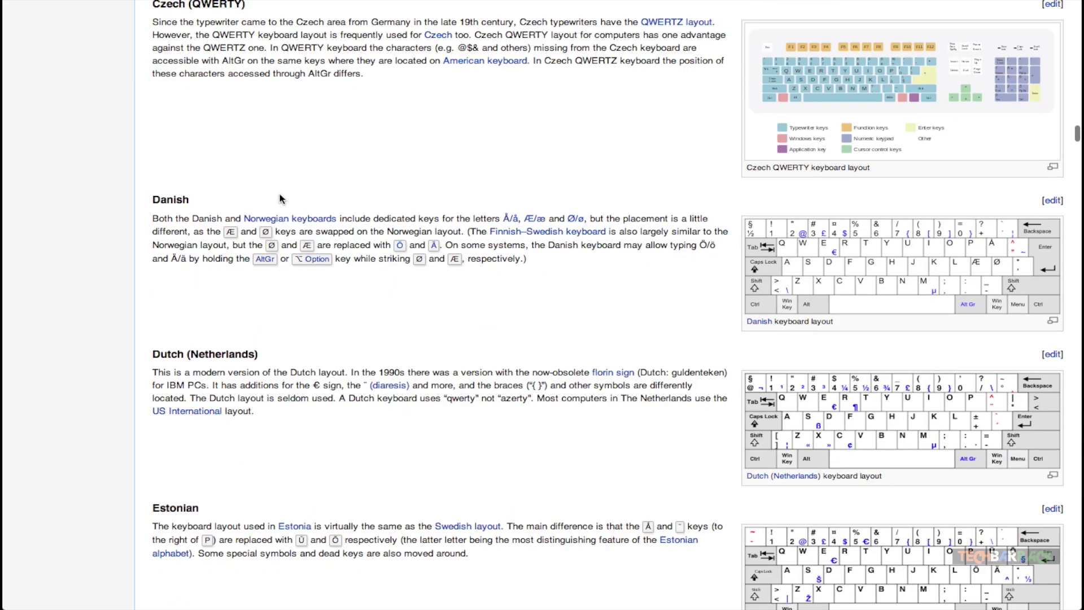
scroll(280, 199, "down", 3)
scroll(281, 199, "up", 4)
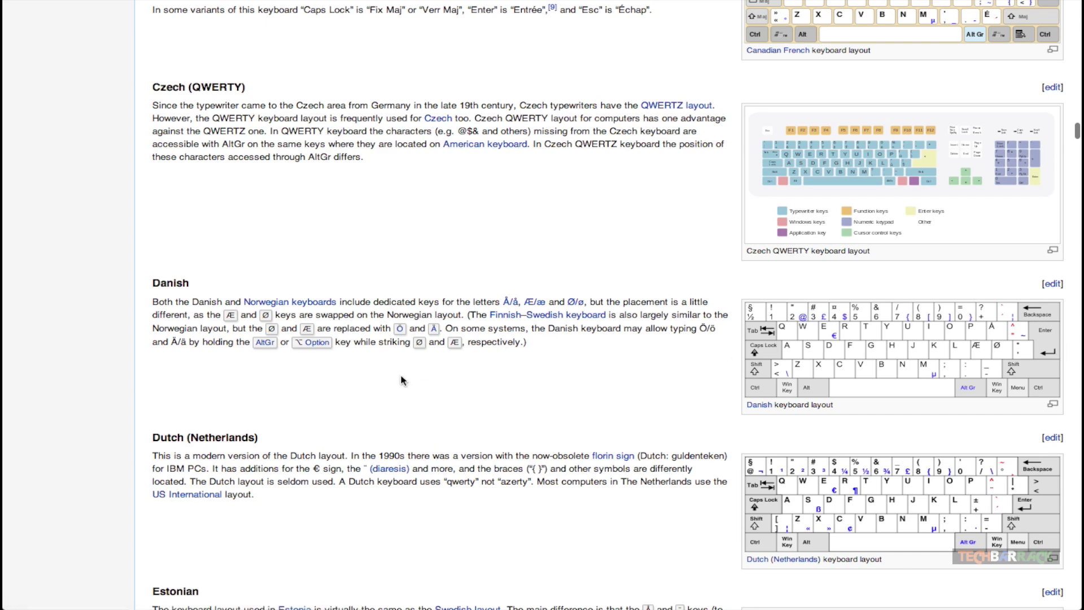
scroll(401, 377, "up", 15)
scroll(402, 378, "up", 3)
scroll(401, 377, "down", 1)
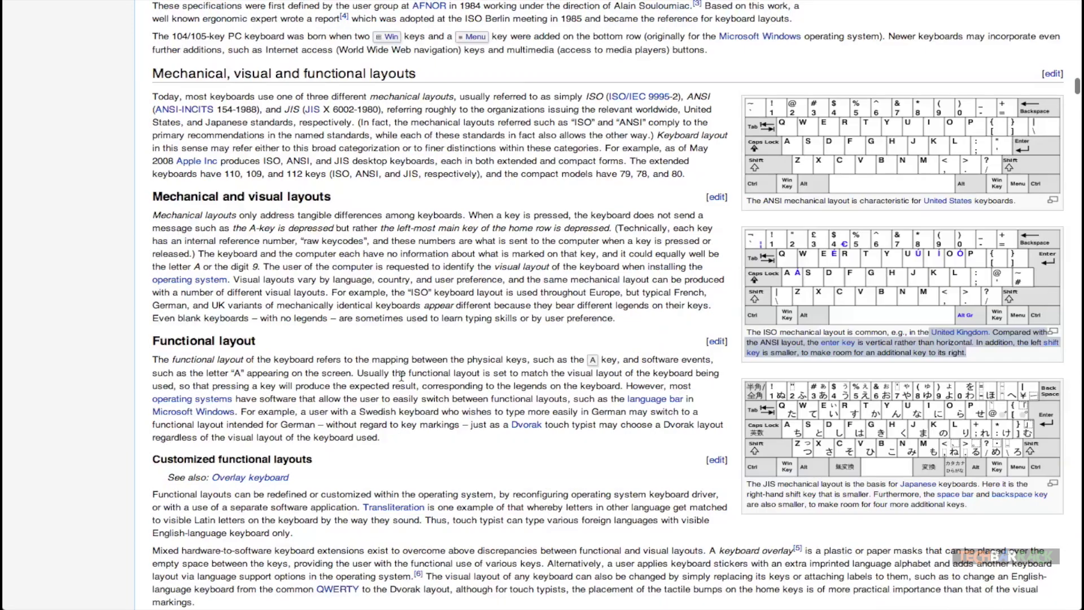
left_click(791, 281)
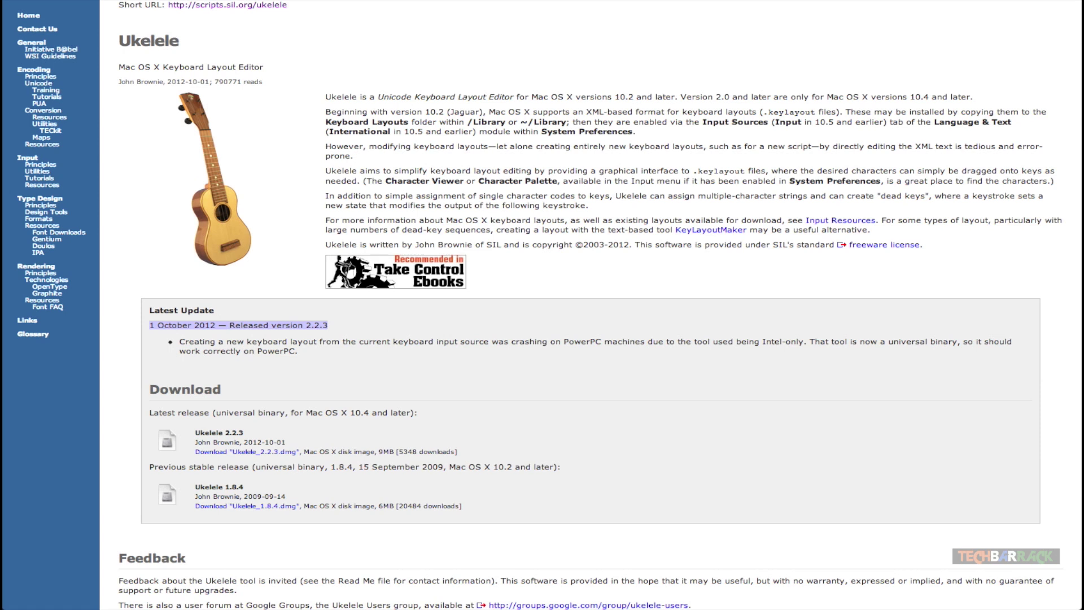
Scroll the SIL Ukelele page down to the Ukelele_2.2.3.dmg download.
scroll(294, 277, "down", 5)
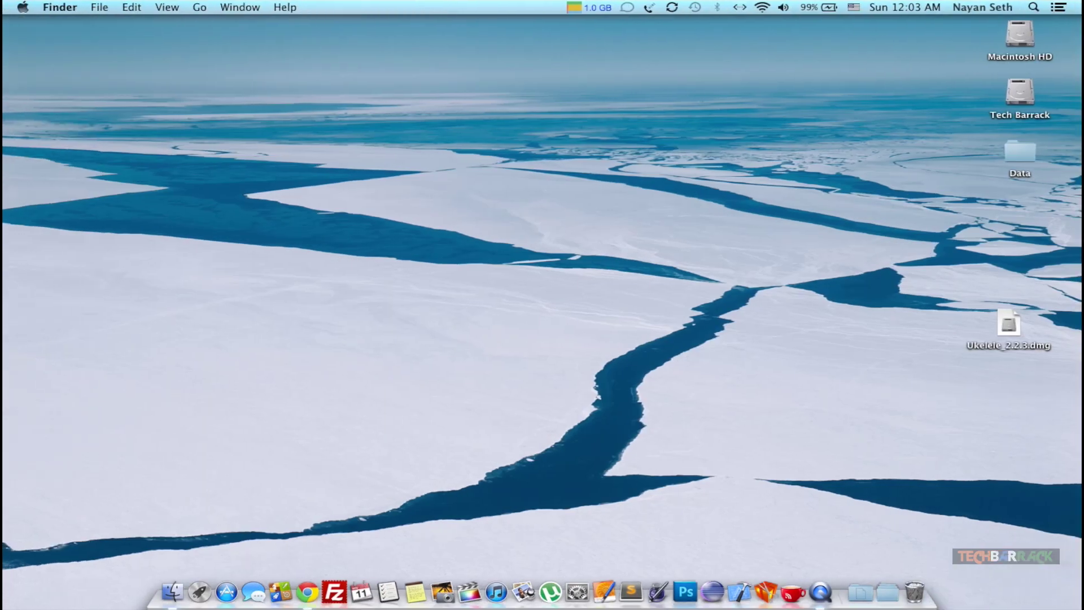
Mount Ukelele_2.2.3.dmg and arrange its window beside the Applications folder.
left_click(1014, 329)
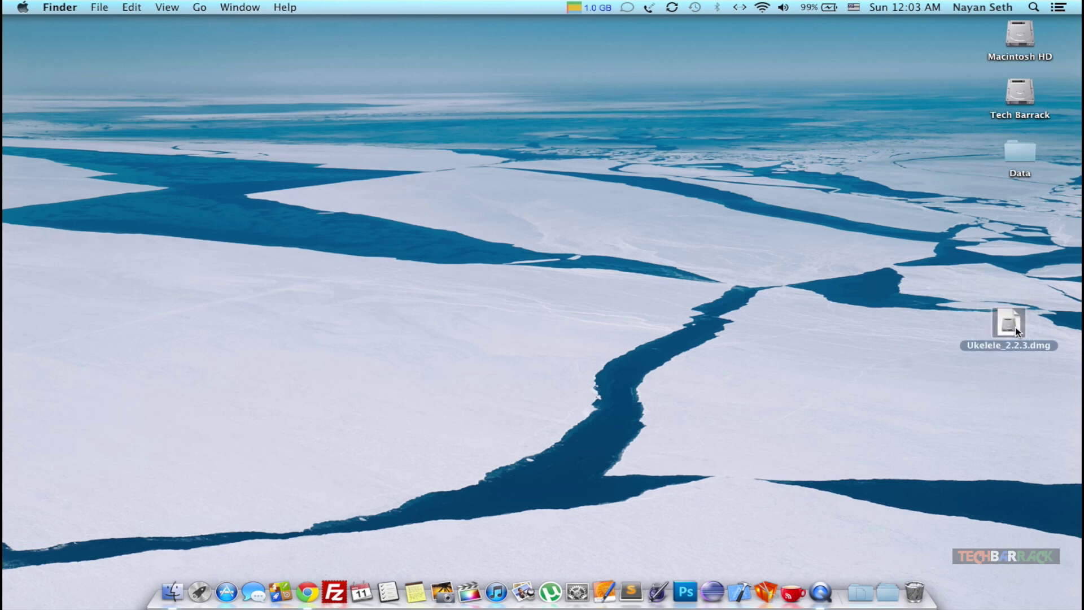
double_click(1015, 327)
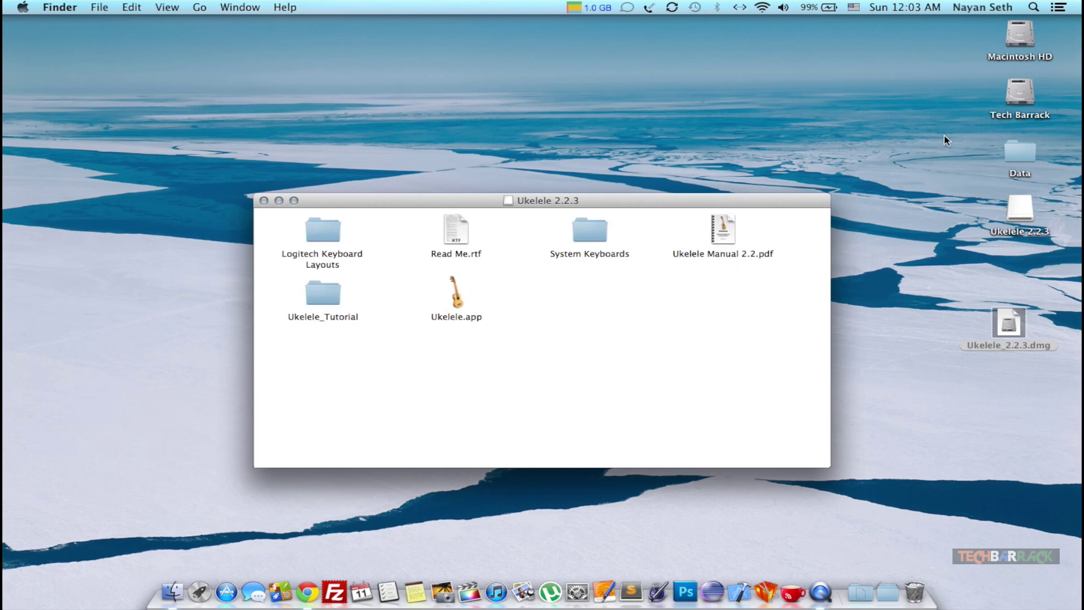
double_click(1020, 35)
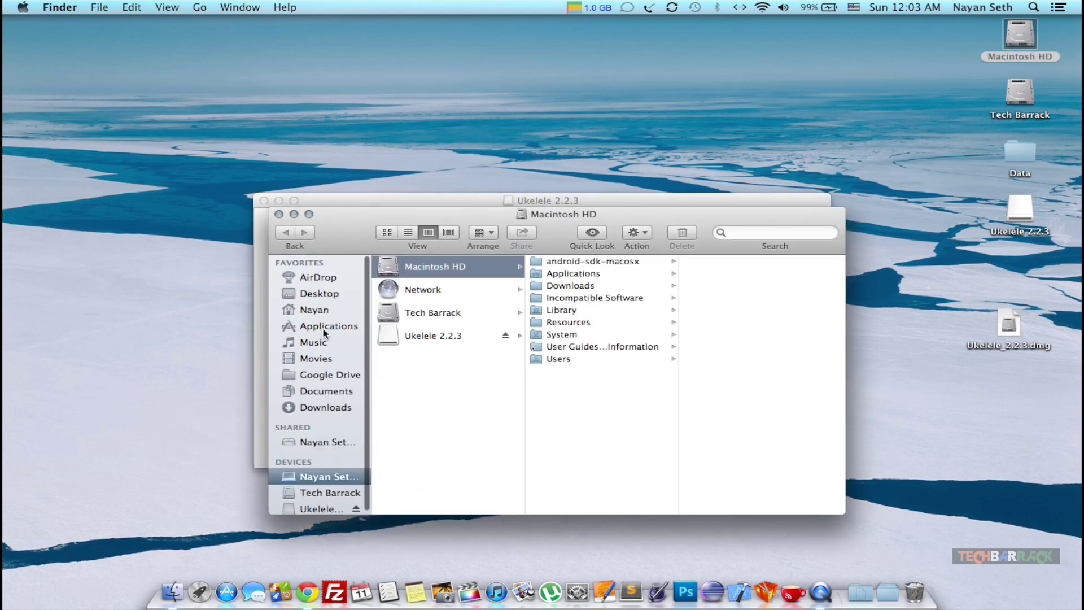
left_click(325, 330)
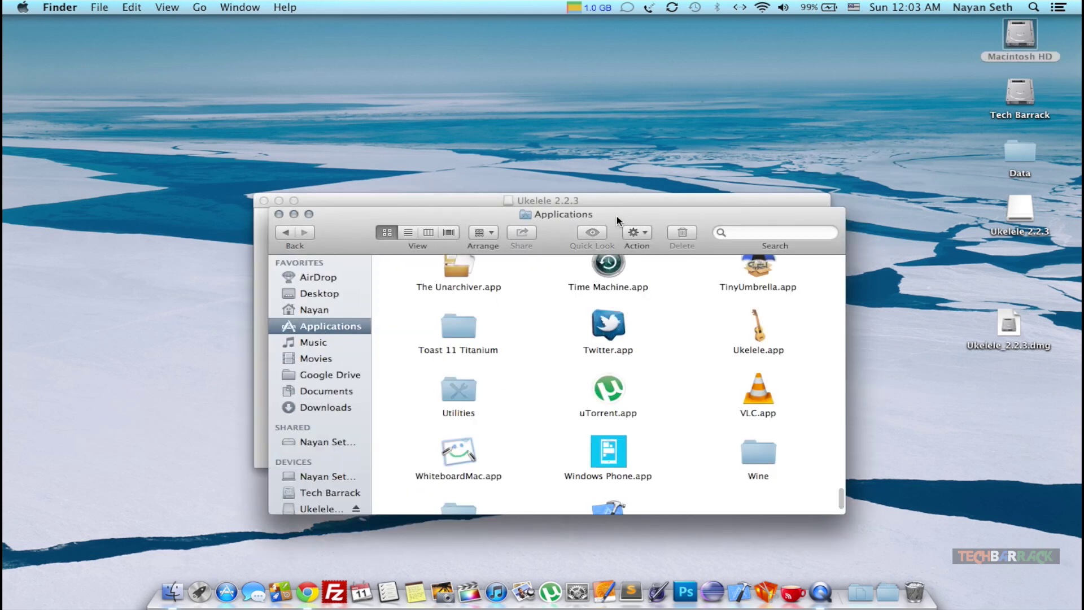
left_click_drag(617, 216, 728, 291)
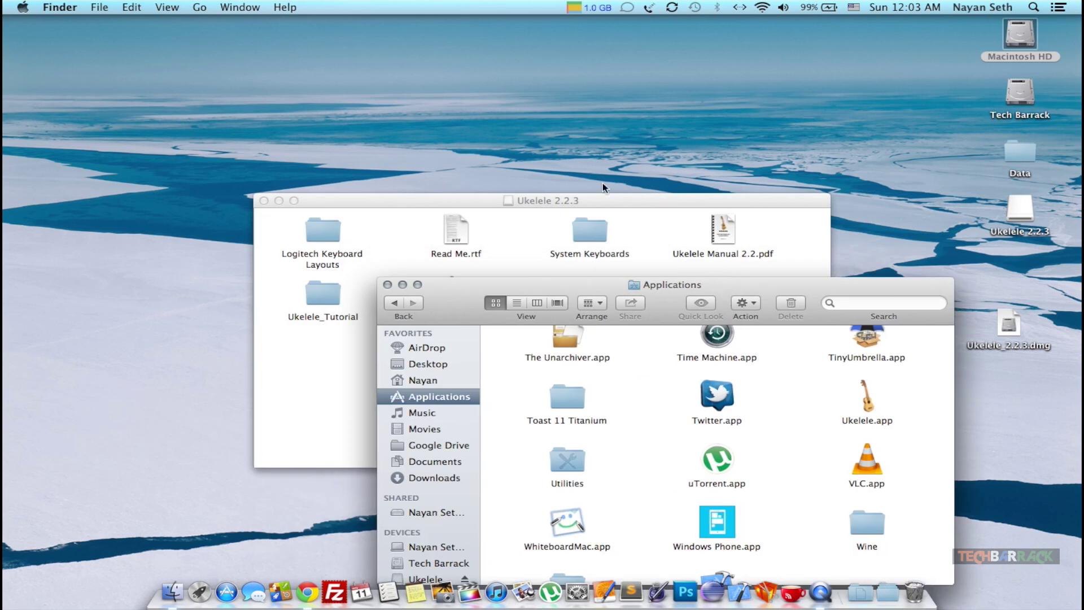
left_click_drag(611, 207, 668, 101)
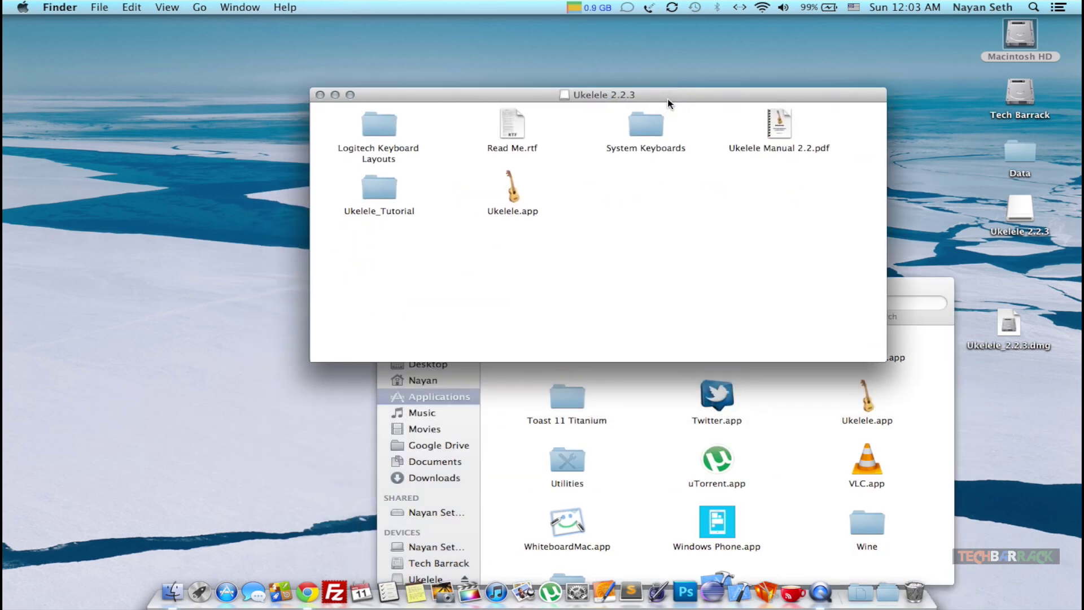
Copy Ukelele.app into Applications, replacing the existing copy.
left_click(515, 194)
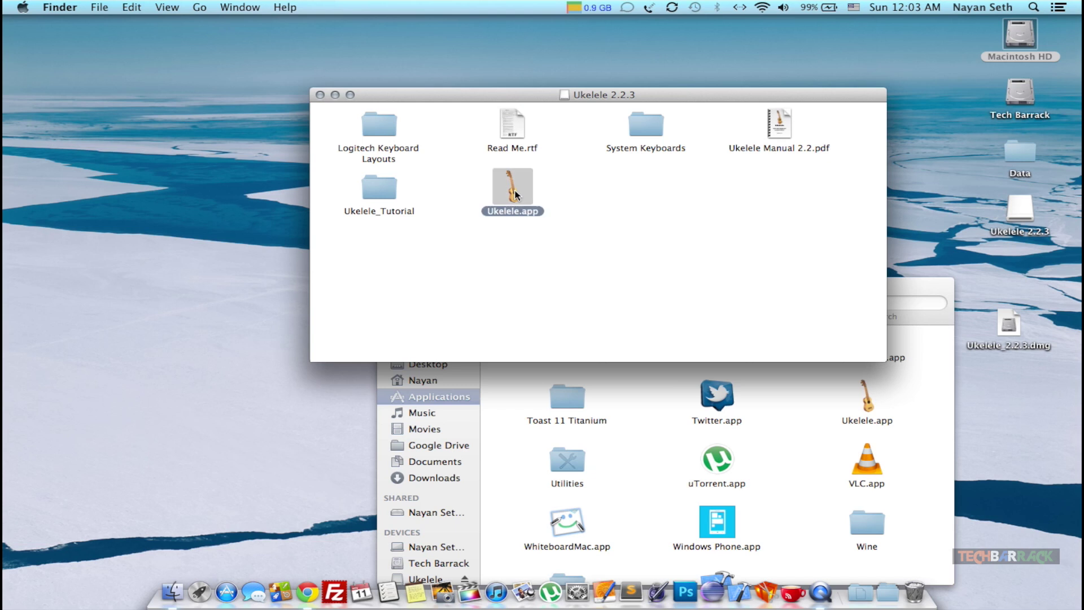
left_click_drag(516, 194, 770, 395)
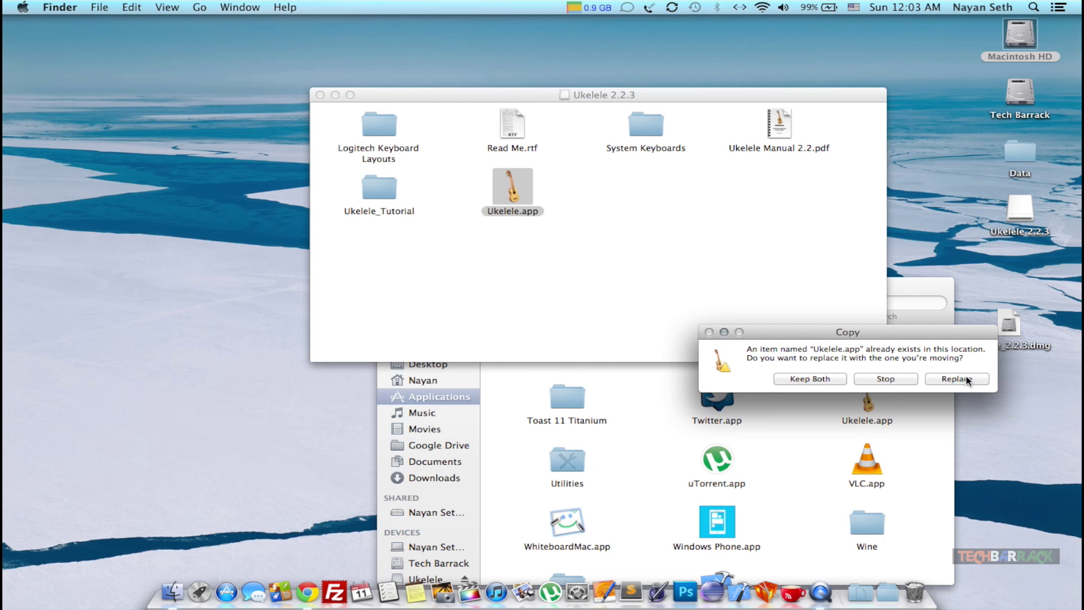
left_click(965, 379)
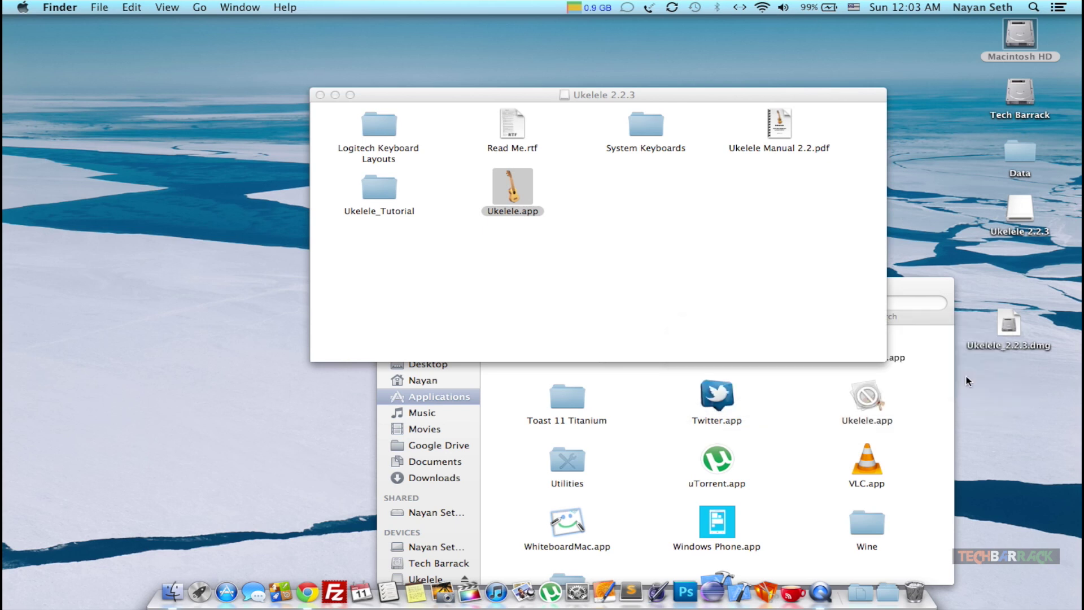
Close the disk image window and eject the Ukelele 2.2.3 volume.
left_click(322, 96)
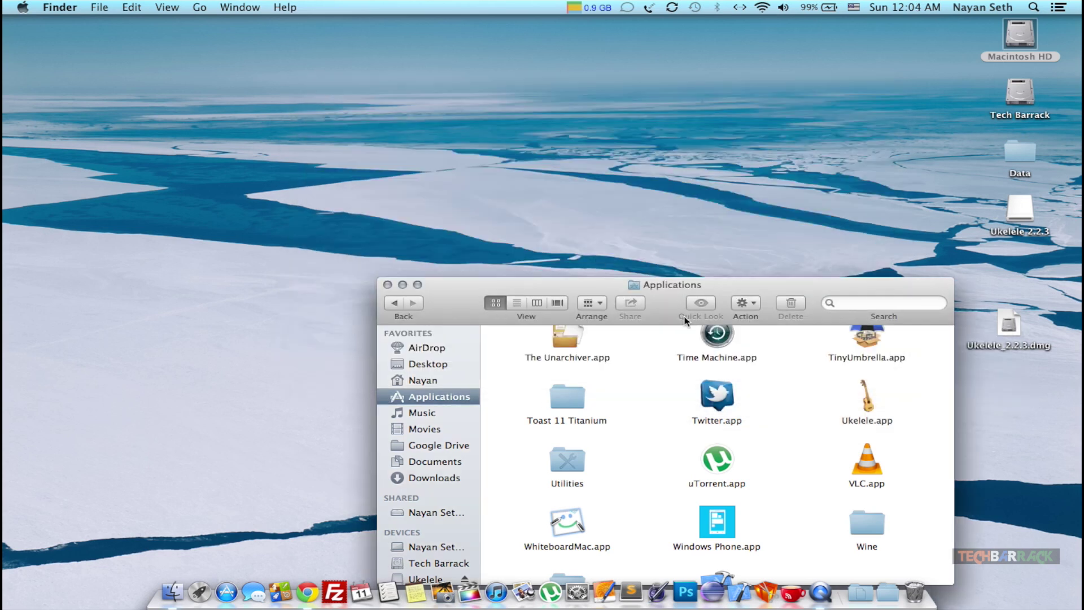
left_click_drag(757, 291, 694, 107)
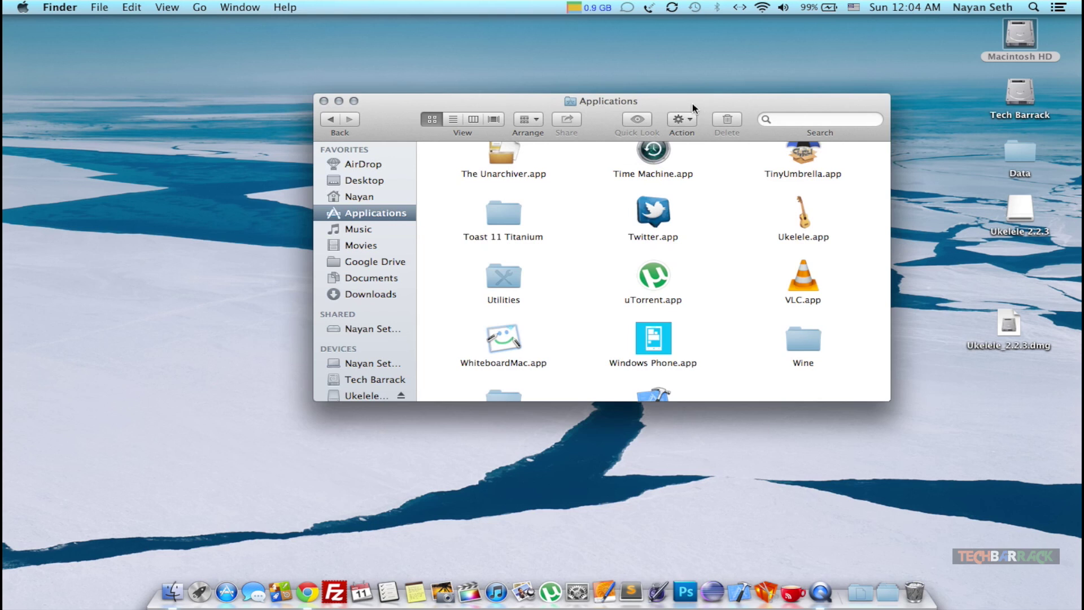
left_click(1022, 212)
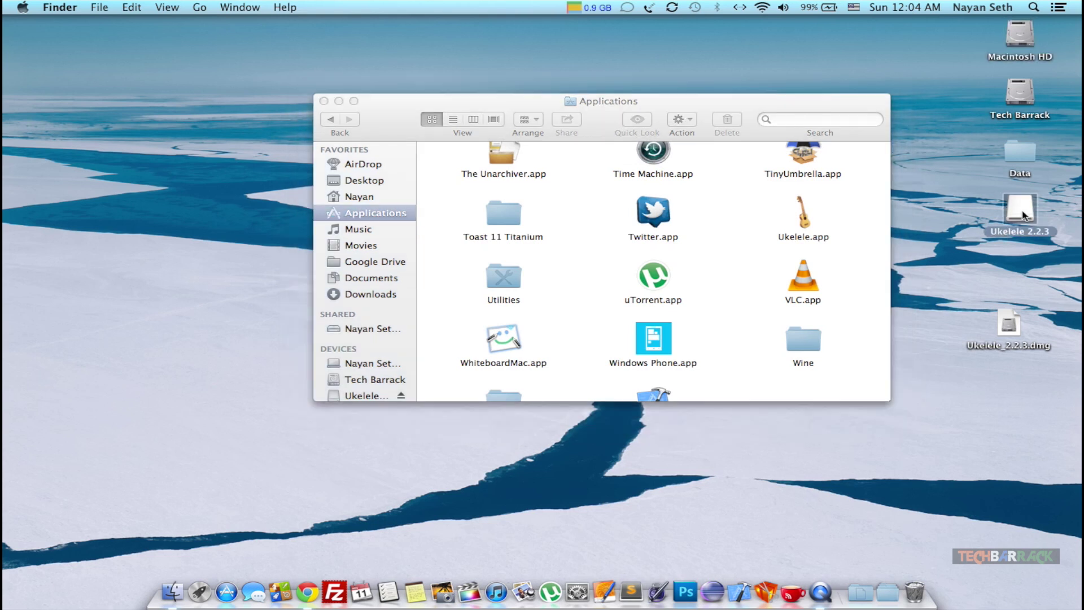
right_click(1023, 214)
left_click(954, 239)
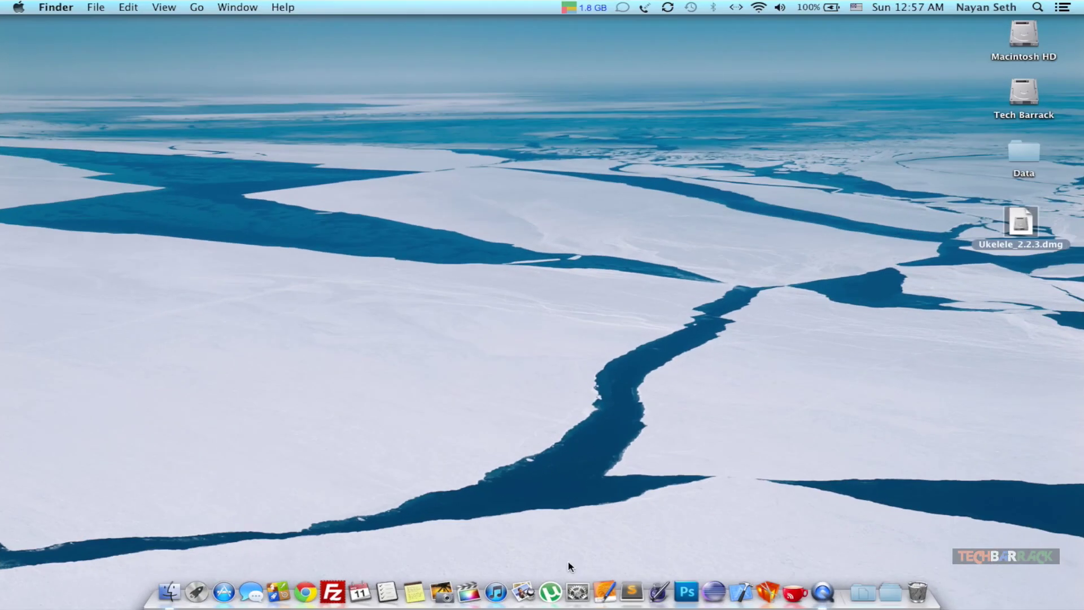
Show Language & Text's Input Sources list, check the Input menu, and scroll toward British.
left_click(577, 591)
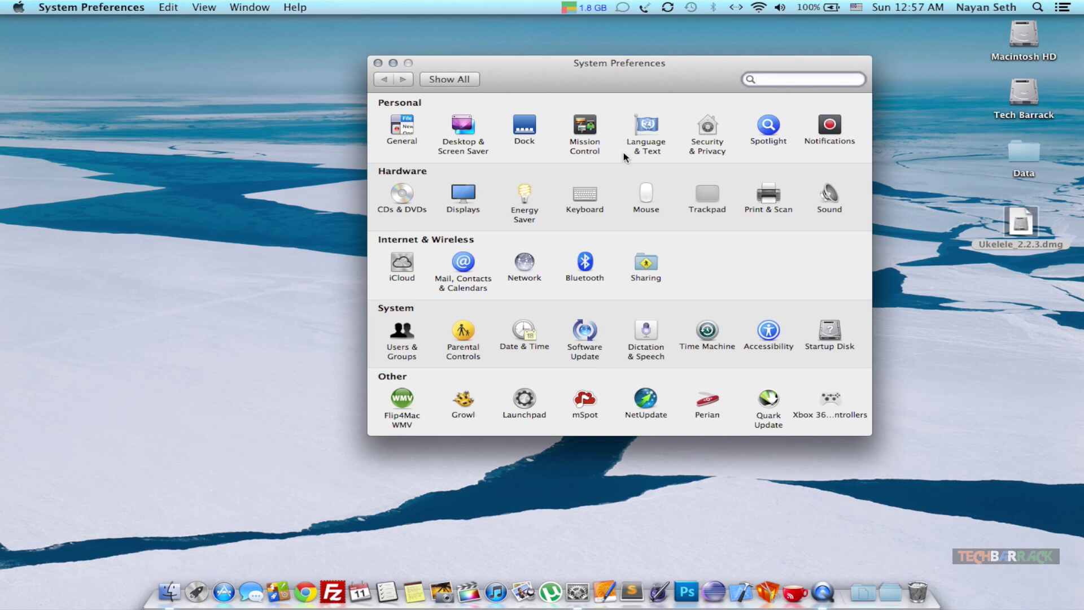
left_click(642, 144)
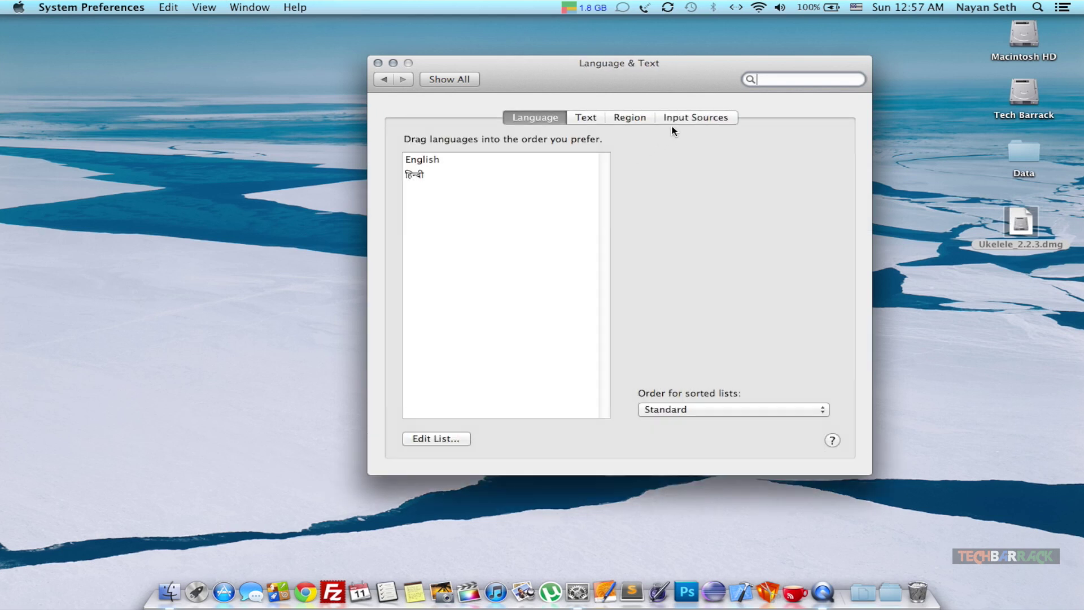
left_click(682, 120)
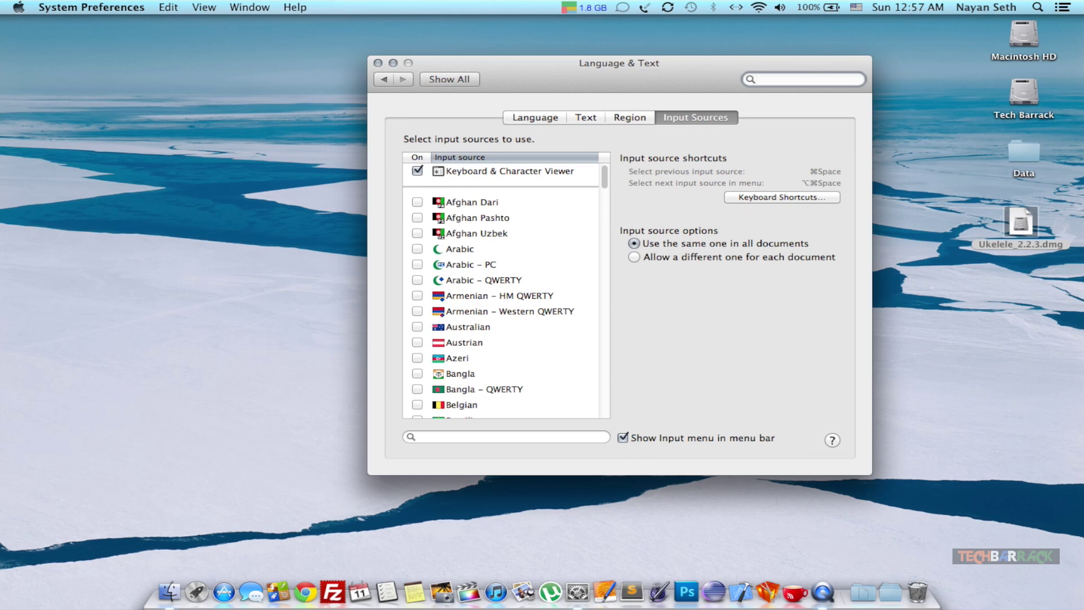
left_click(856, 7)
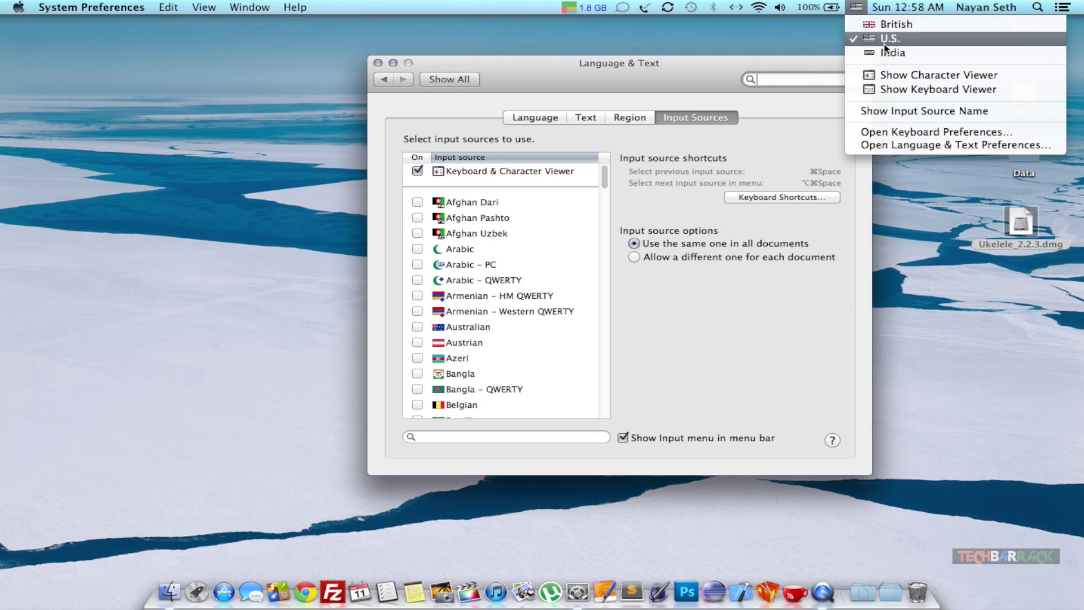
left_click(668, 205)
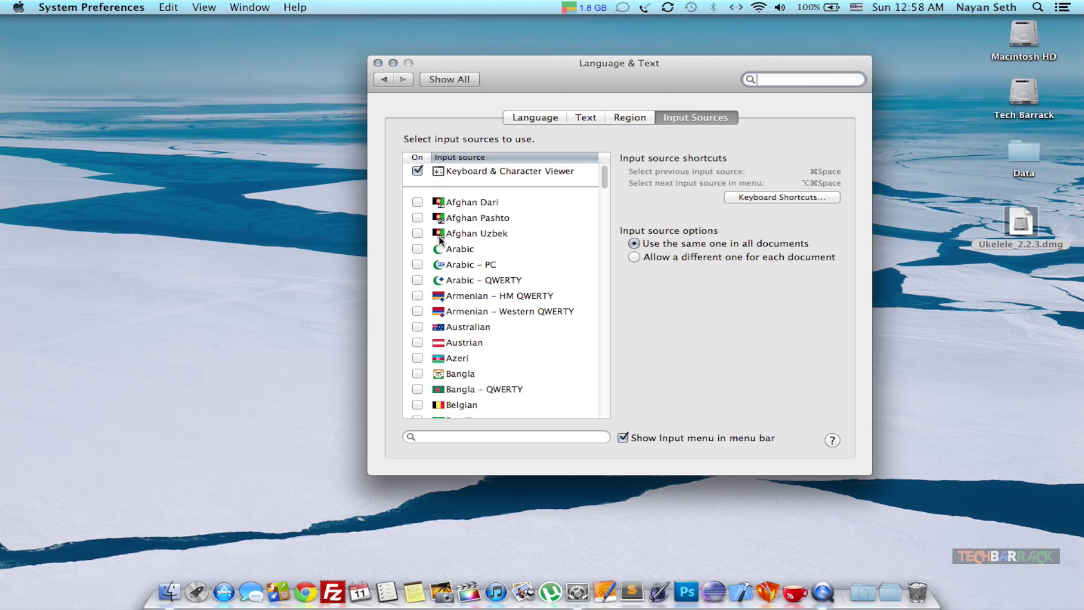
scroll(439, 239, "down", 5)
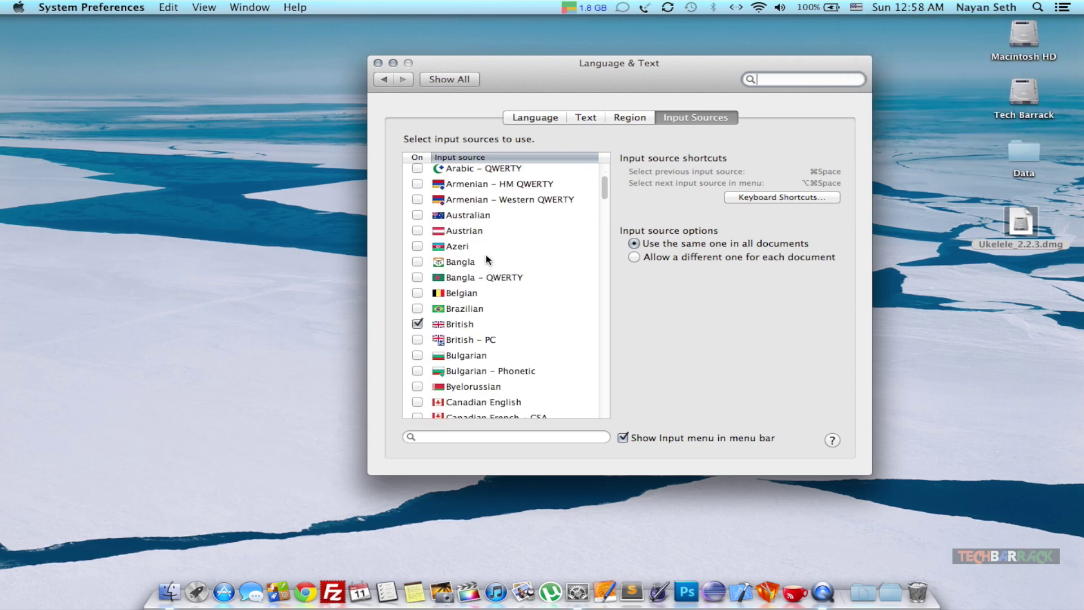
scroll(487, 260, "down", 2)
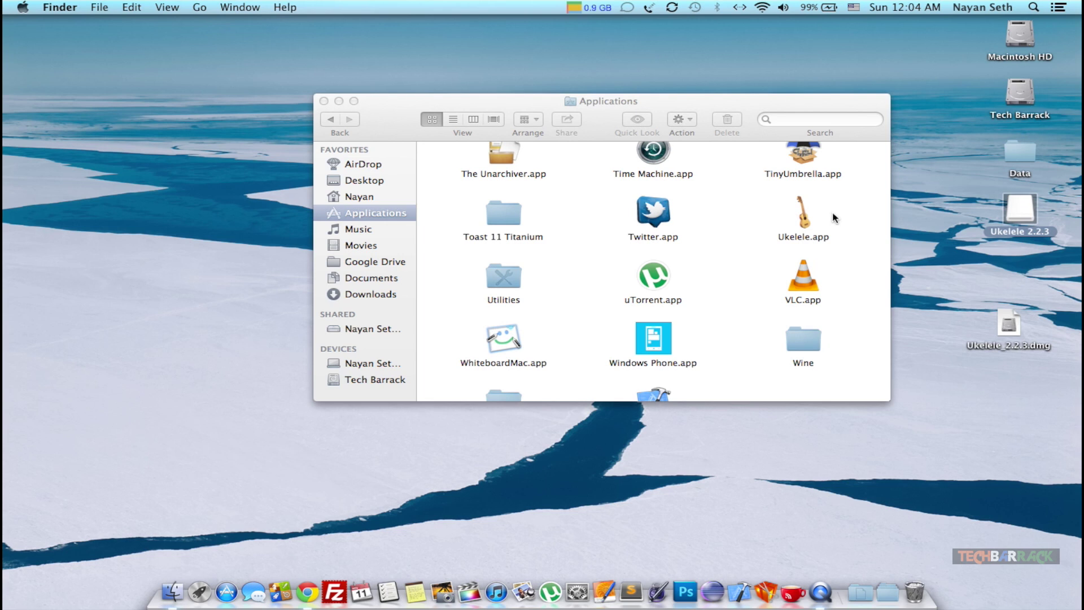
Launch Ukelele, allow the downloaded app to open, and choose Keyboard > Edit Key.
double_click(805, 221)
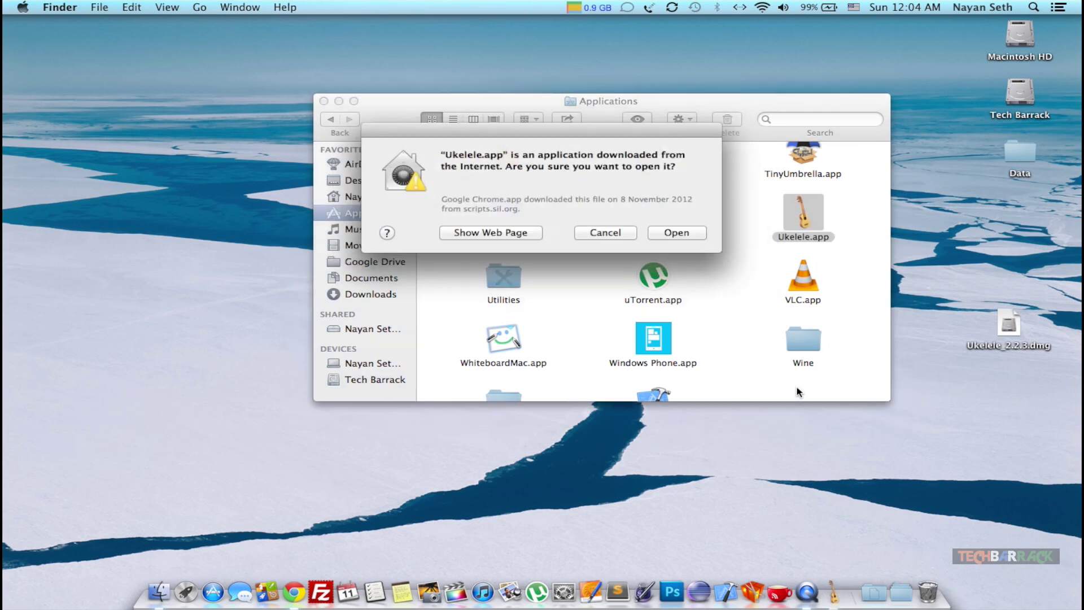
left_click(672, 233)
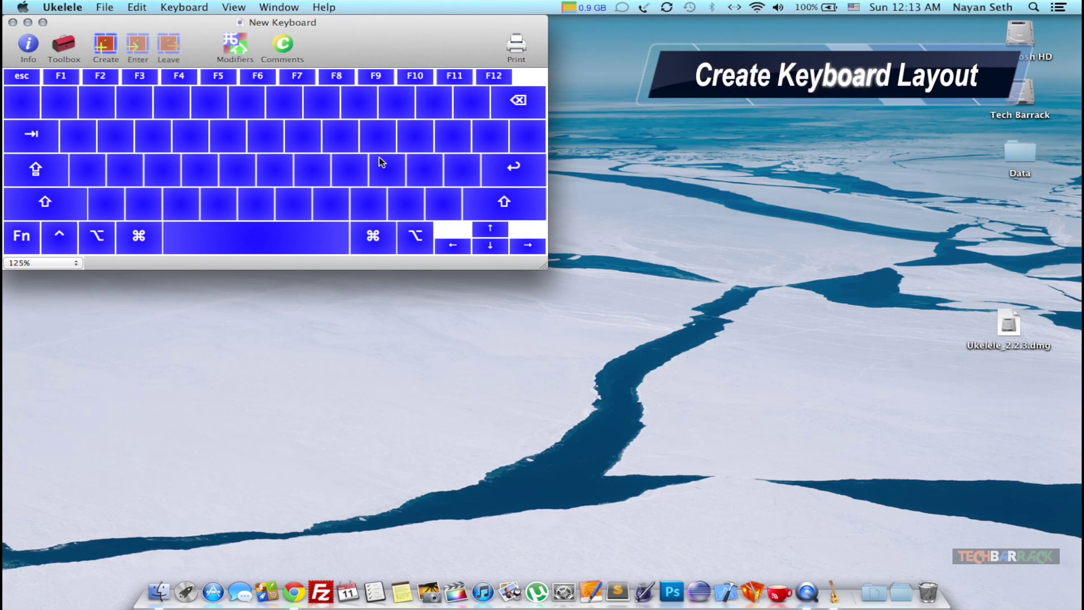
left_click(184, 6)
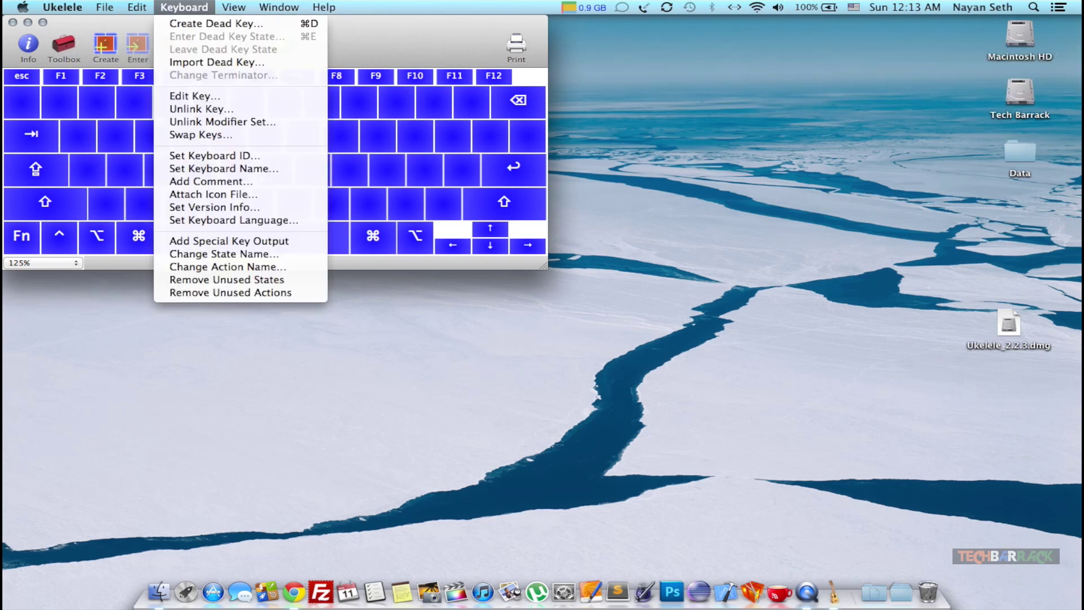
left_click(222, 96)
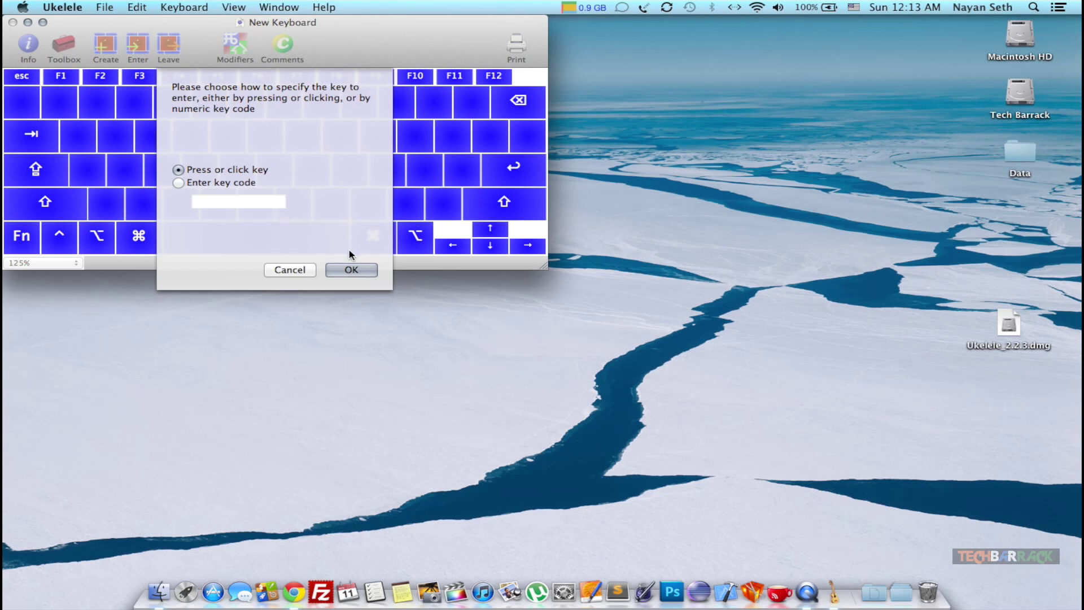
Set the key beside Caps Lock in the blank layout to output 'y'.
left_click(351, 268)
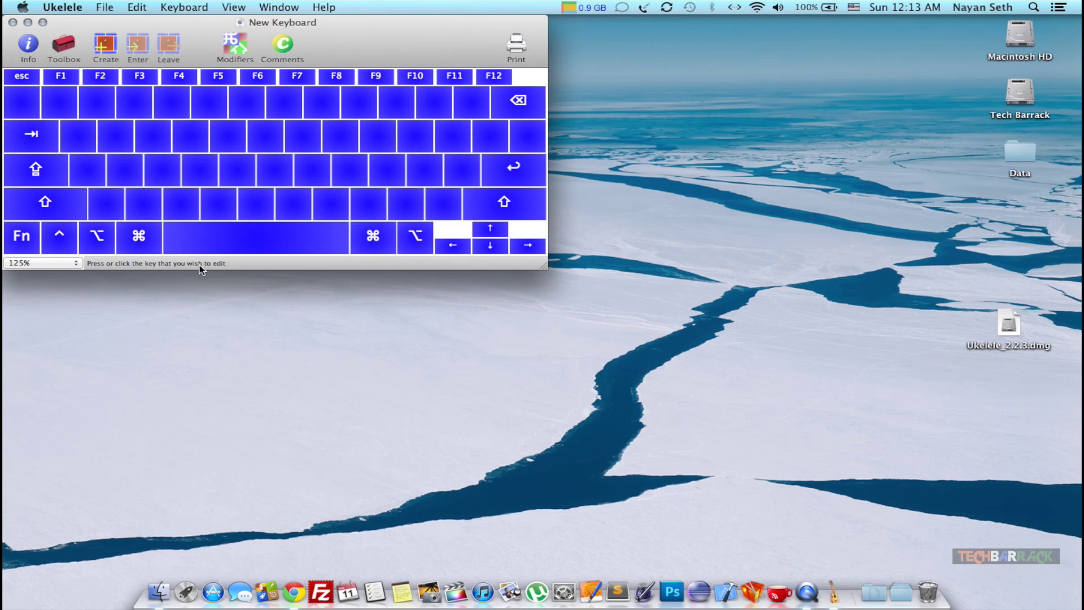
double_click(229, 216)
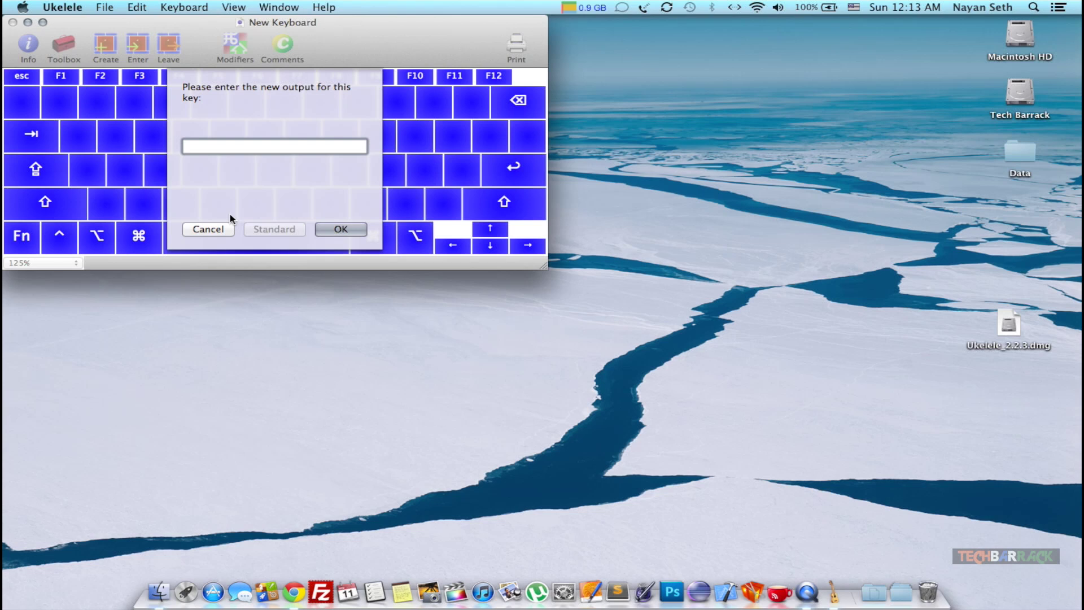
type("y")
left_click(337, 230)
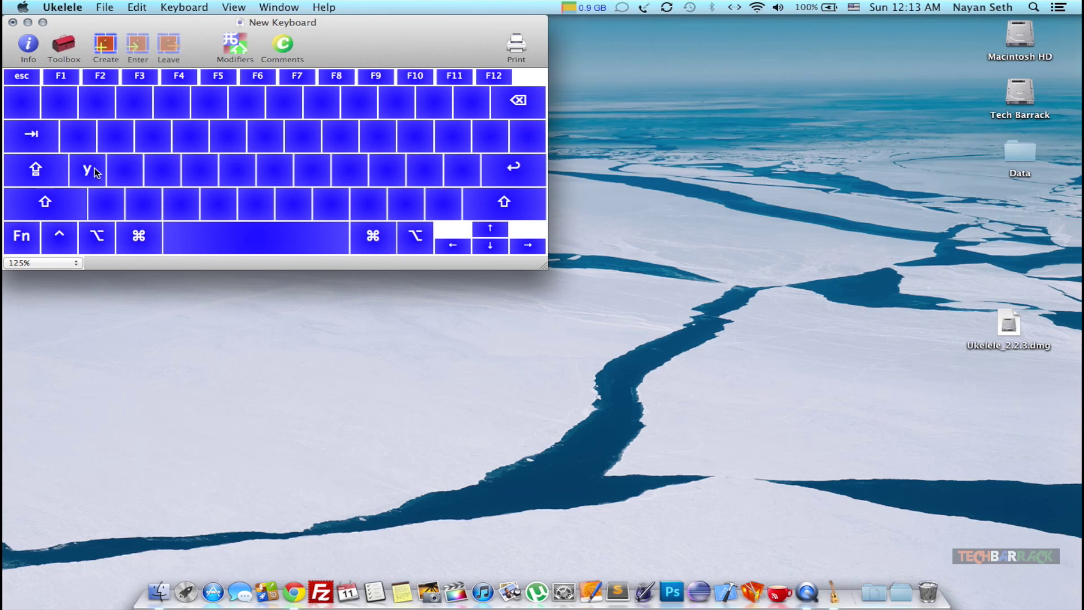
left_click_drag(381, 39, 524, 117)
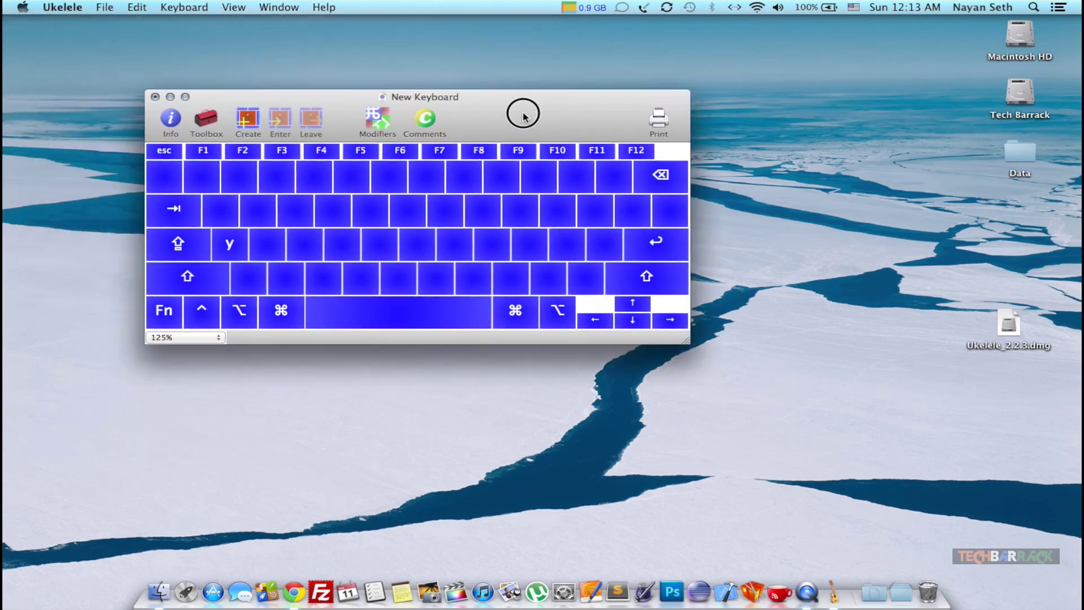
Discard the blank layout and create a new layout from the current U.S. input source.
left_click(154, 96)
left_click(349, 211)
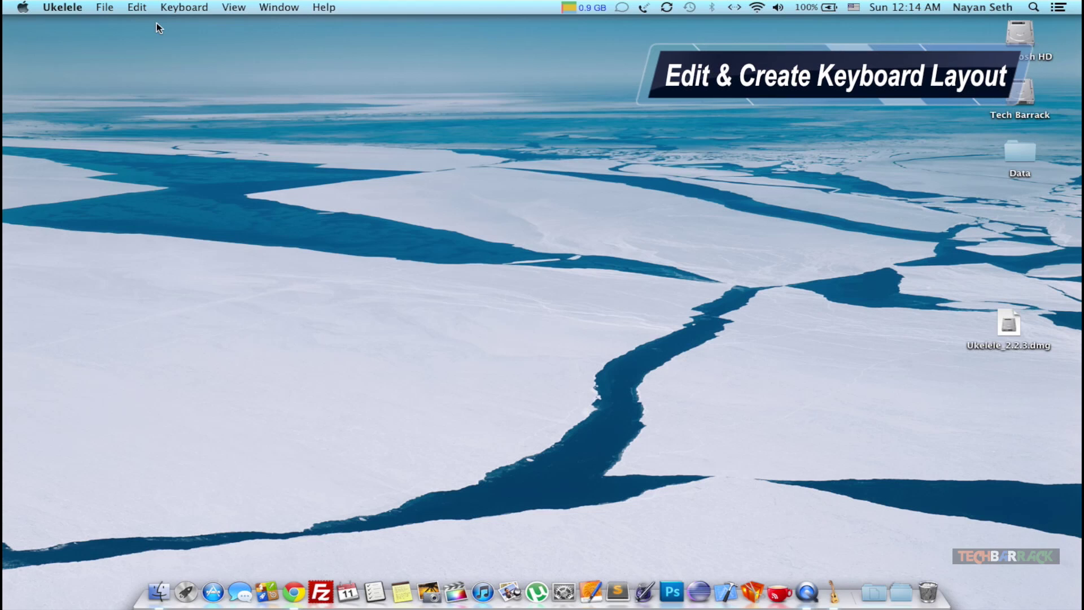
left_click(113, 9)
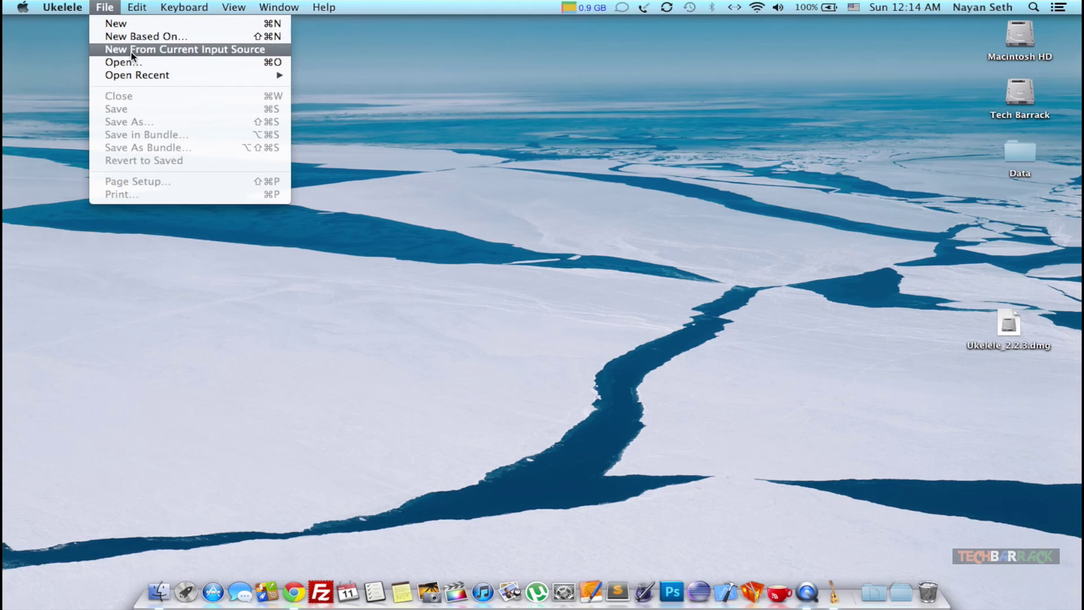
left_click(131, 50)
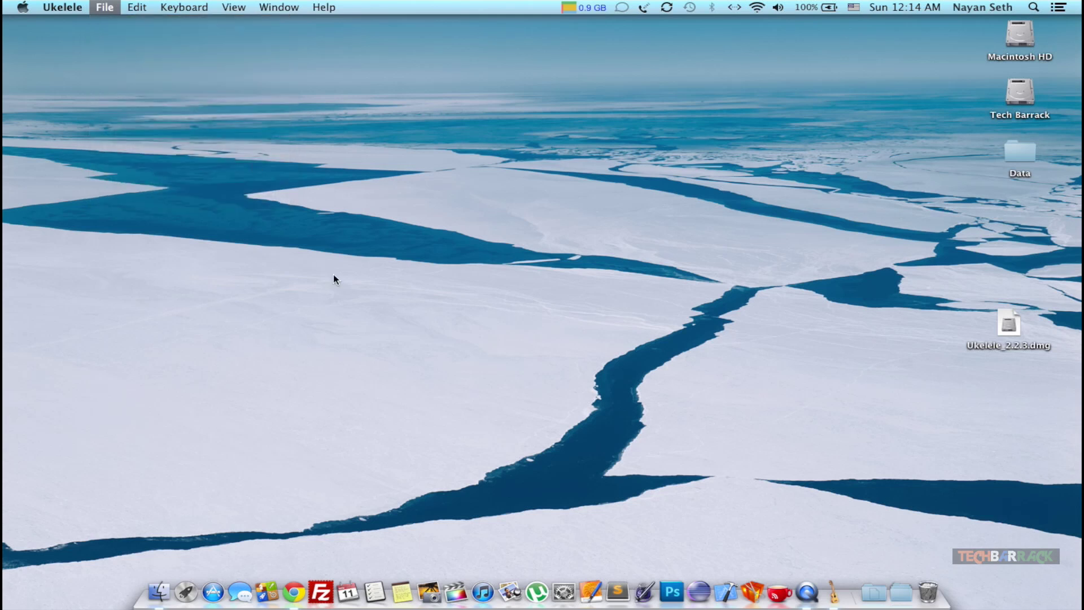
left_click_drag(353, 51, 534, 175)
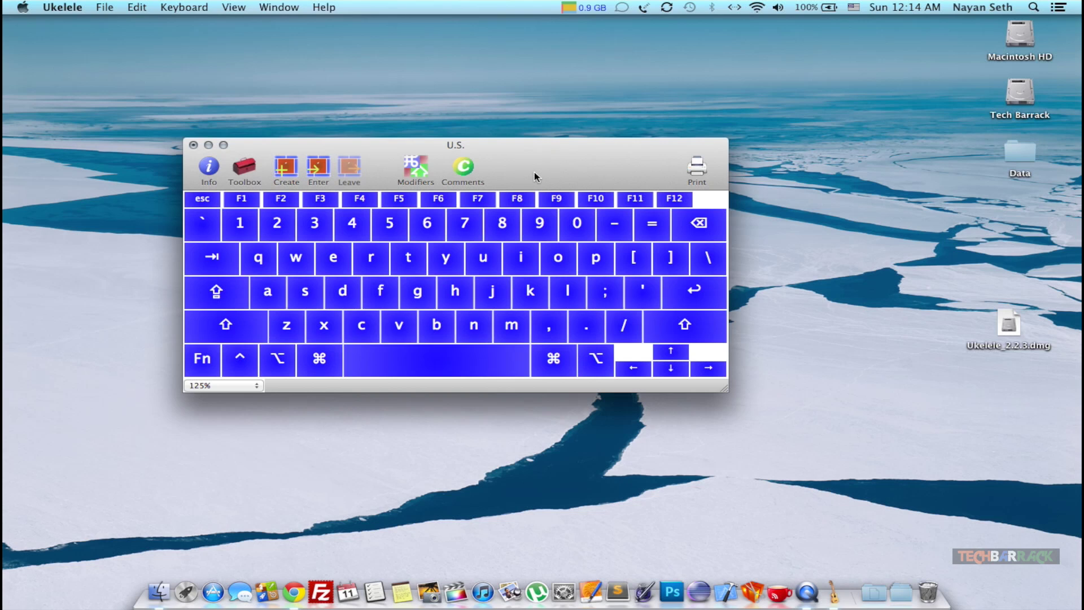
Check the active input source and preview the U.S. layout's shifted characters.
left_click(853, 7)
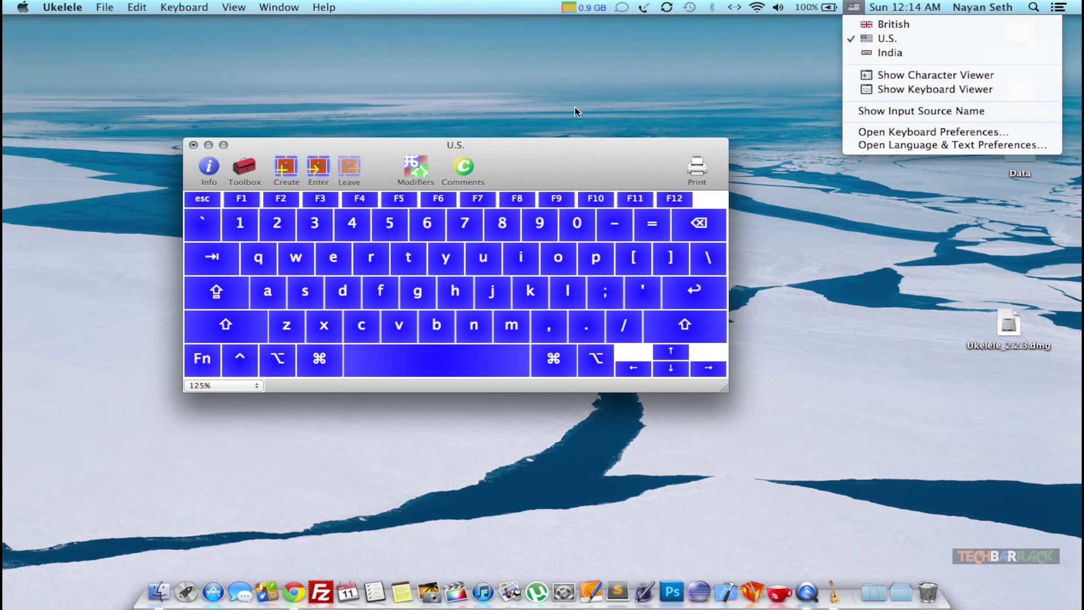
left_click(558, 153)
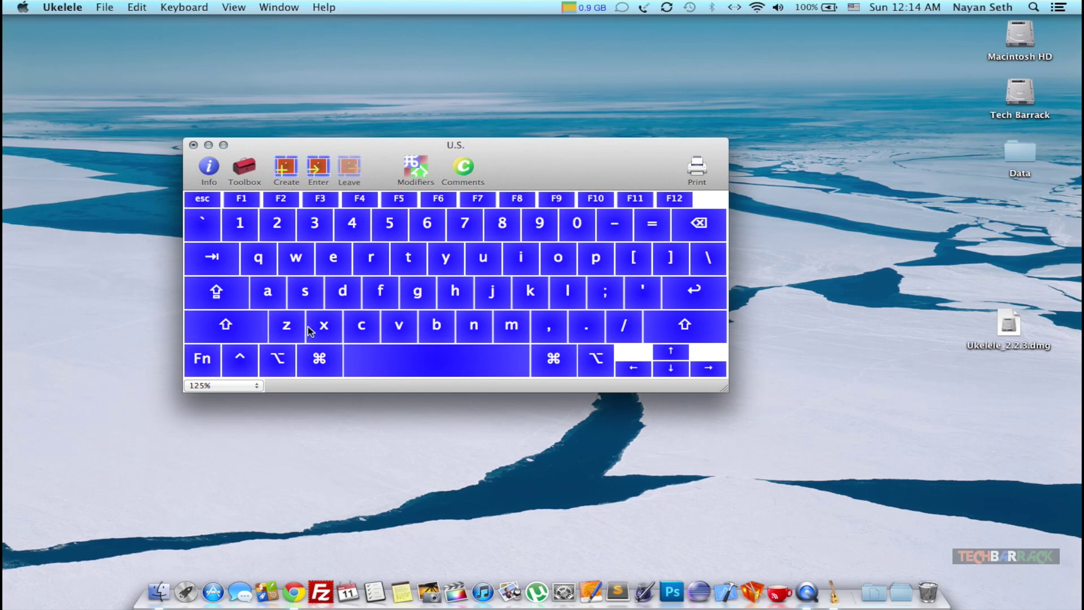
key("shift")
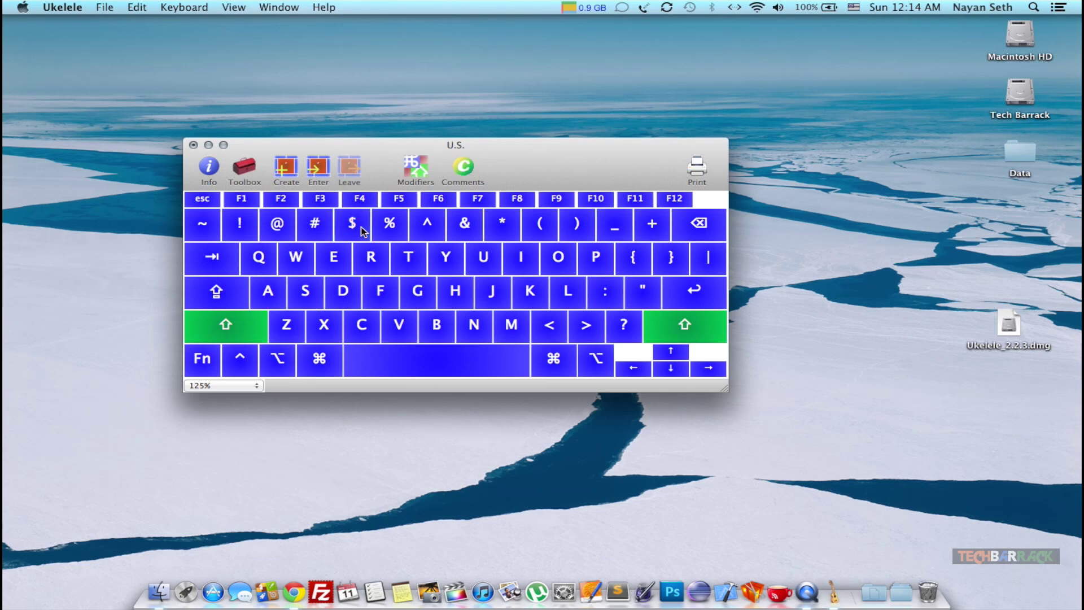
Start editing the shifted 4 ($) key of the U.S. layout.
key("shift")
left_click(185, 6)
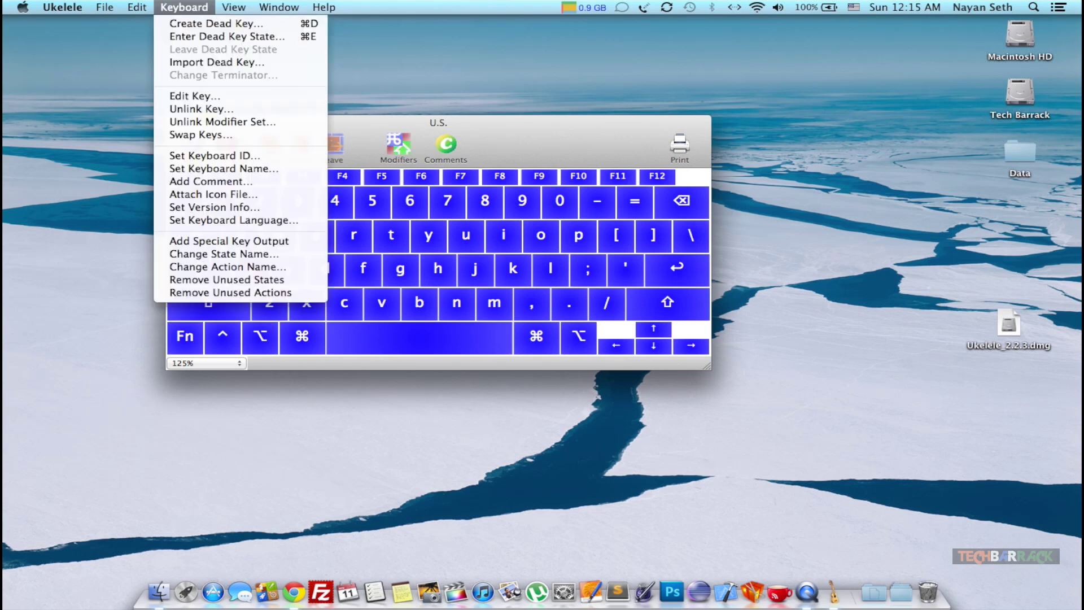
left_click(210, 99)
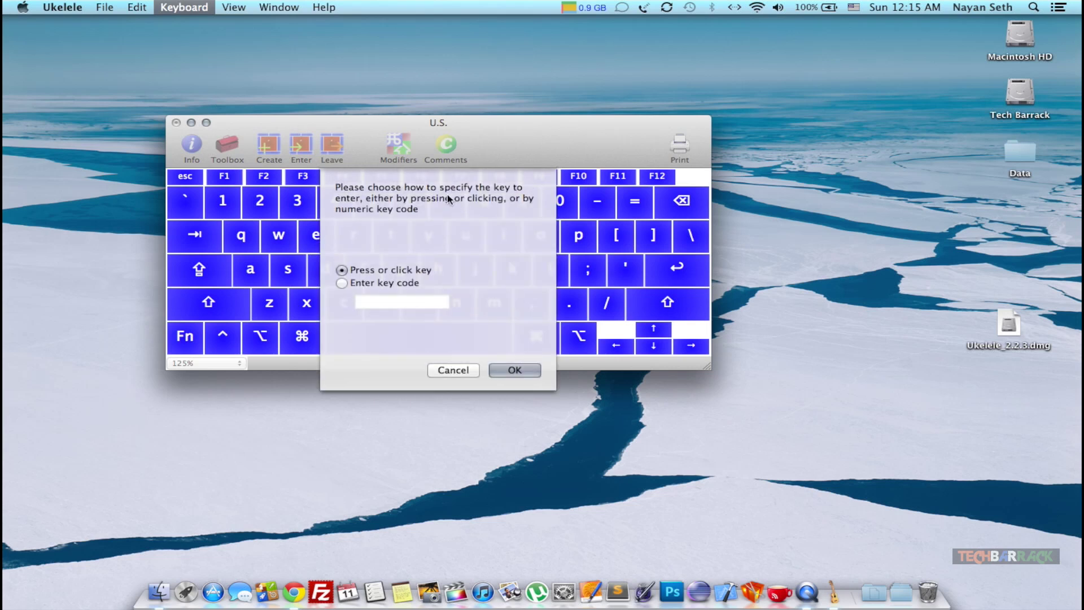
left_click(513, 370)
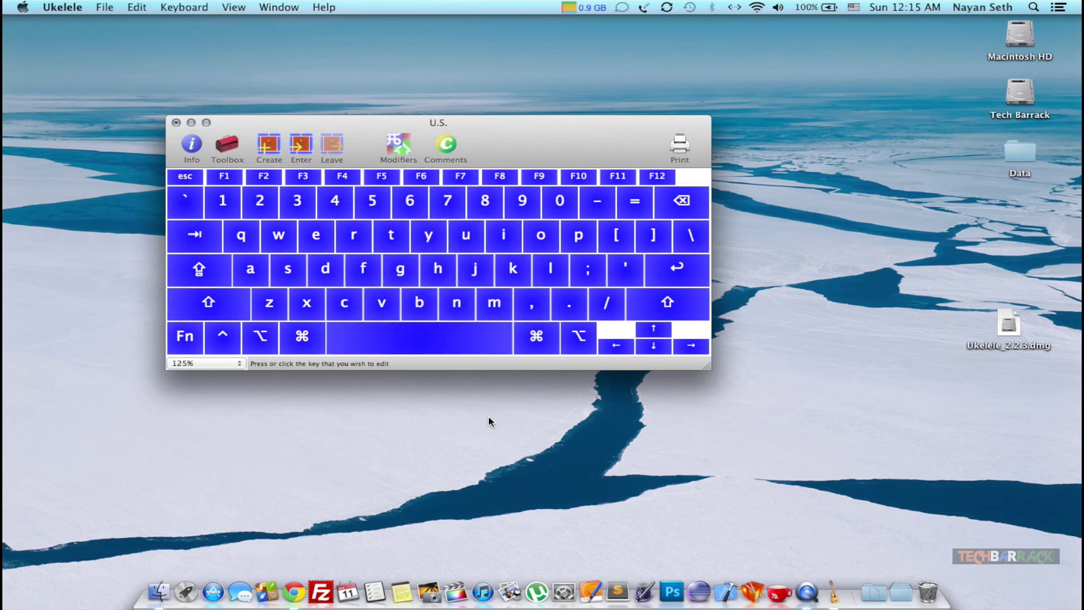
key("shift")
key("shift+4")
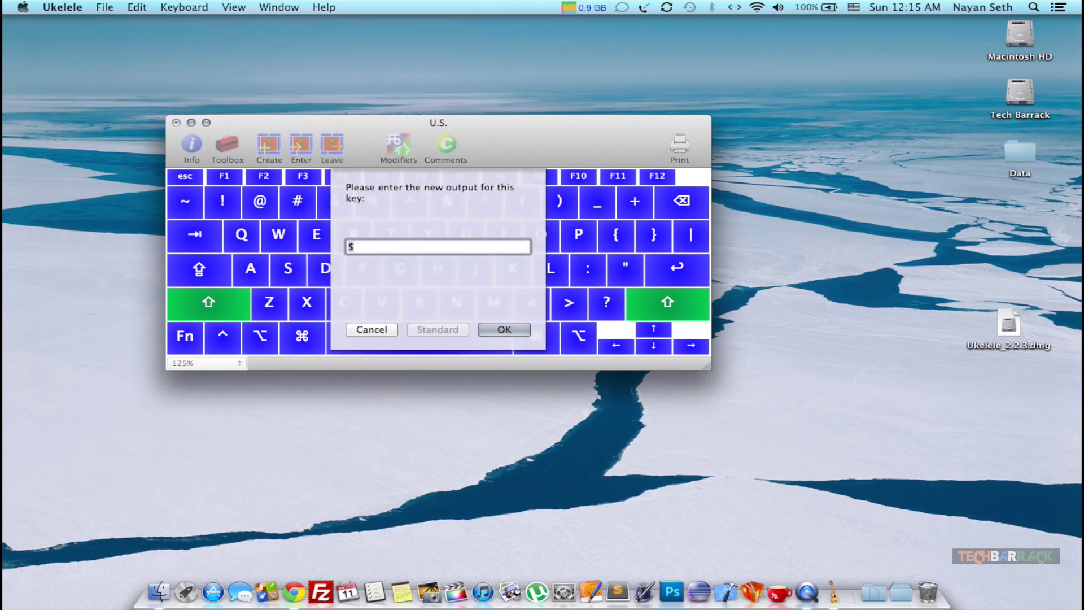
Replace $ with the rupee sign ₹ from the Characters Favorites and verify with Shift.
left_click(848, 5)
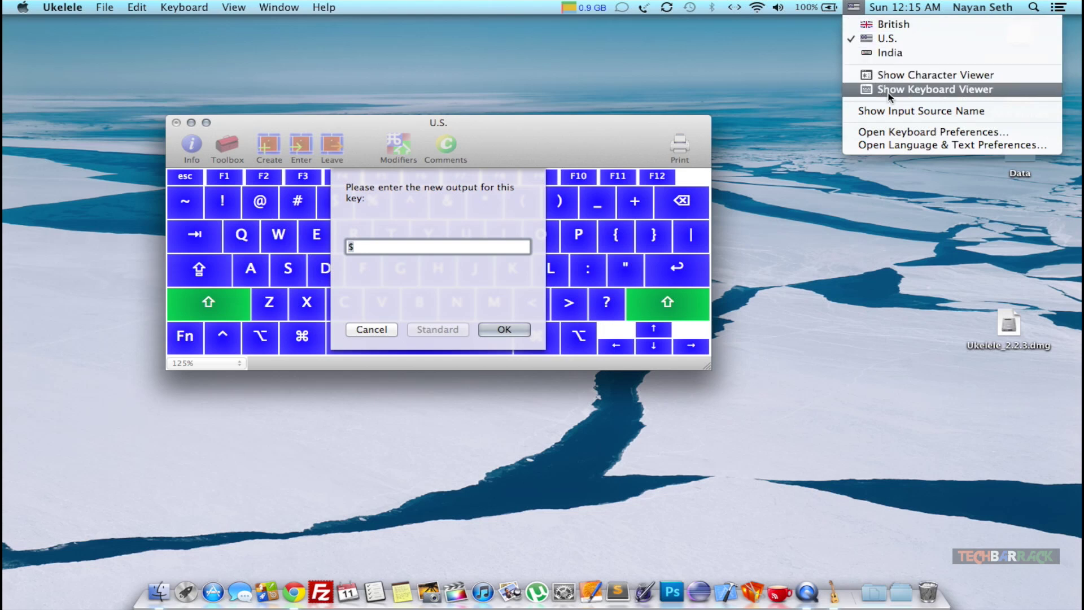
left_click(926, 75)
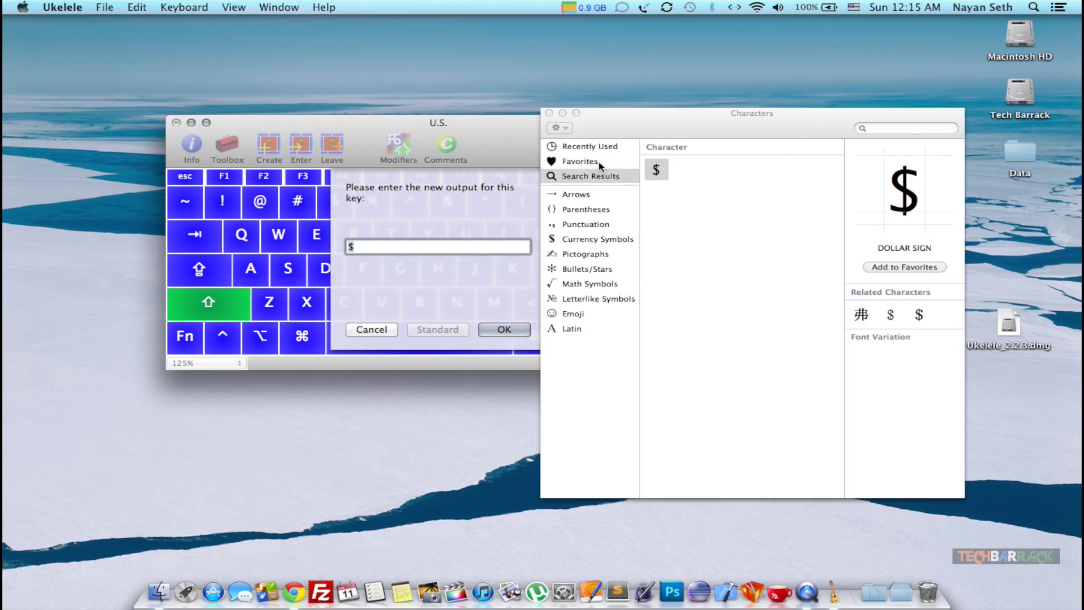
left_click(588, 242)
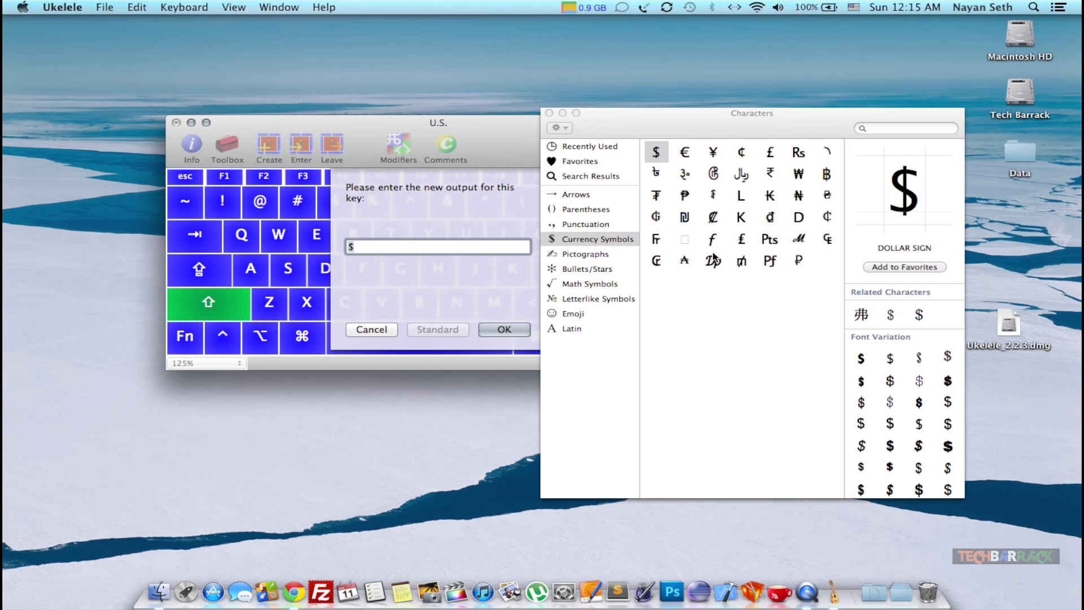
left_click(587, 163)
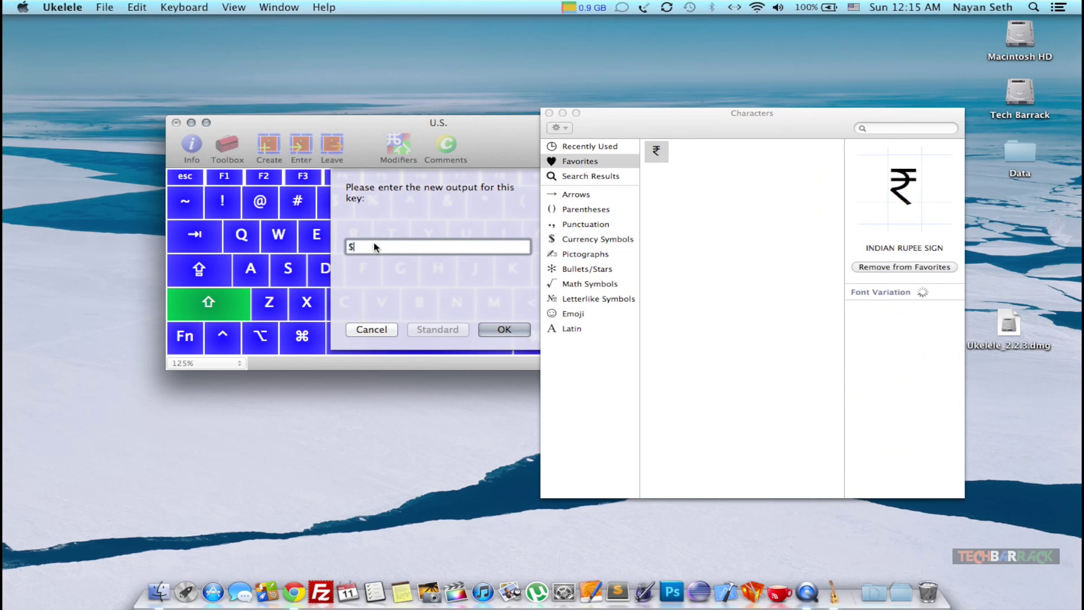
key("BackSpace")
left_click(661, 311)
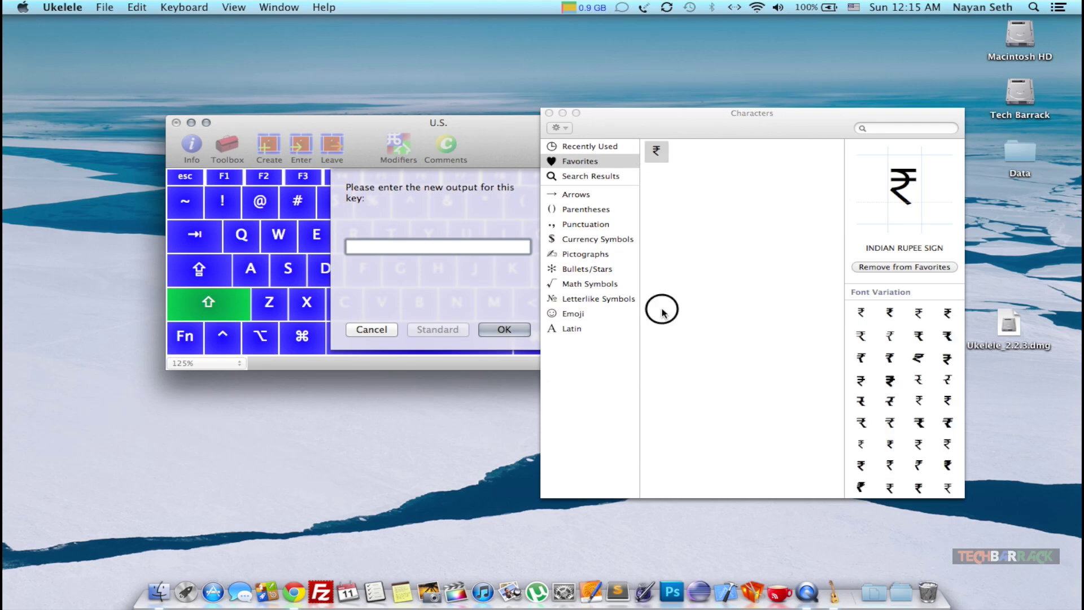
left_click_drag(662, 312, 367, 249)
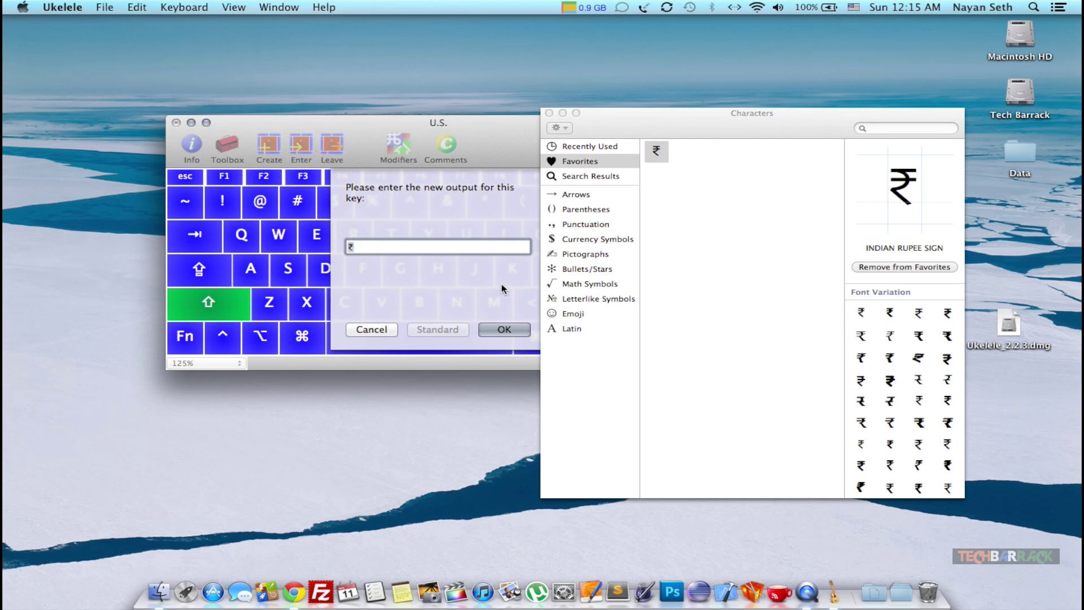
left_click(505, 328)
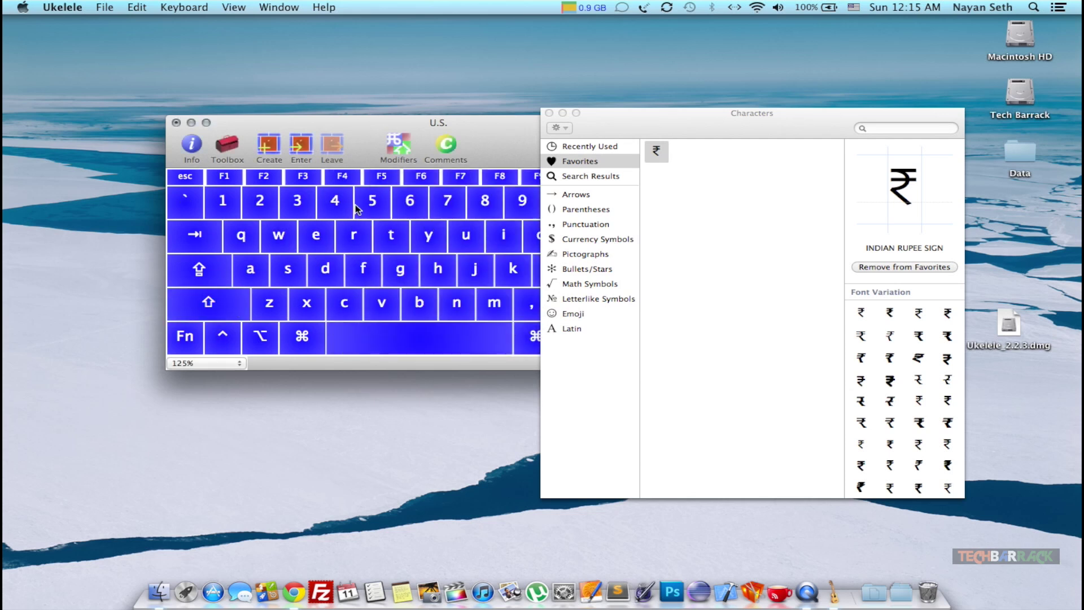
key("shift")
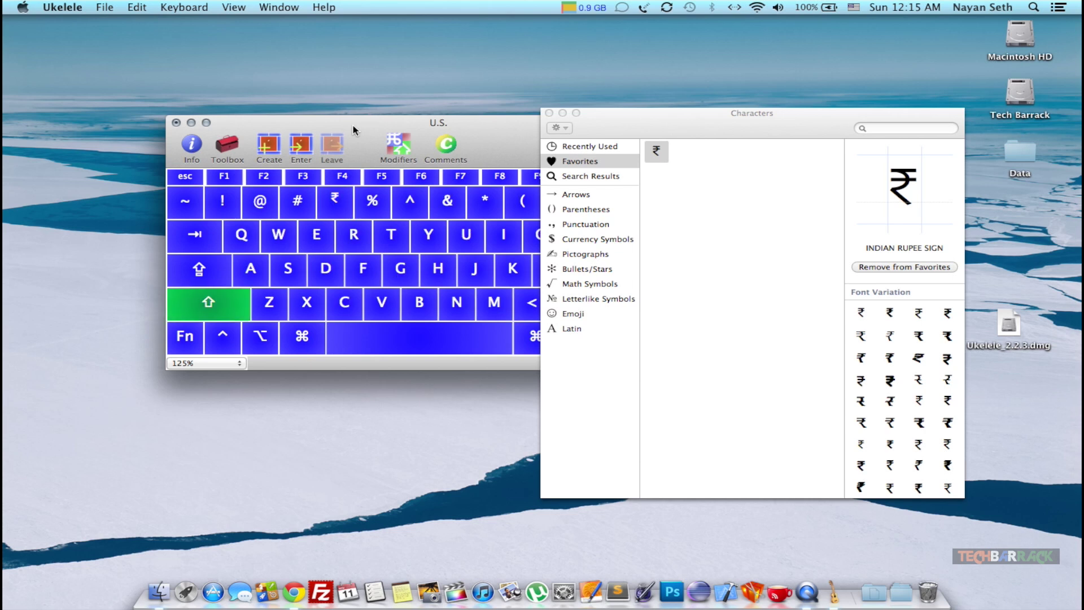
Close the Characters window and change the keyboard name from U.S. to 'Indo'.
left_click(549, 113)
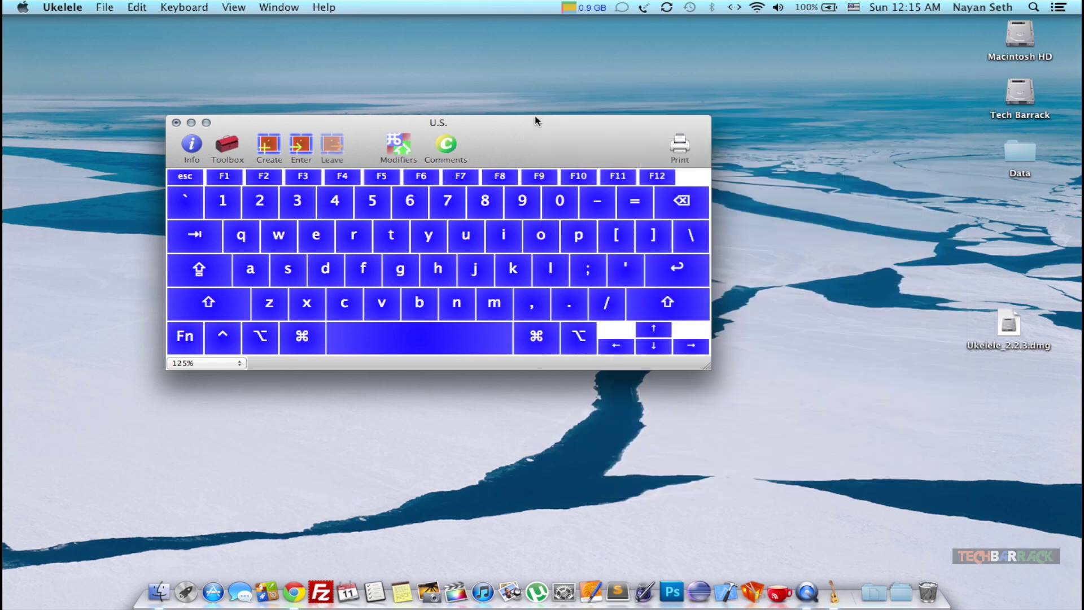
left_click(184, 7)
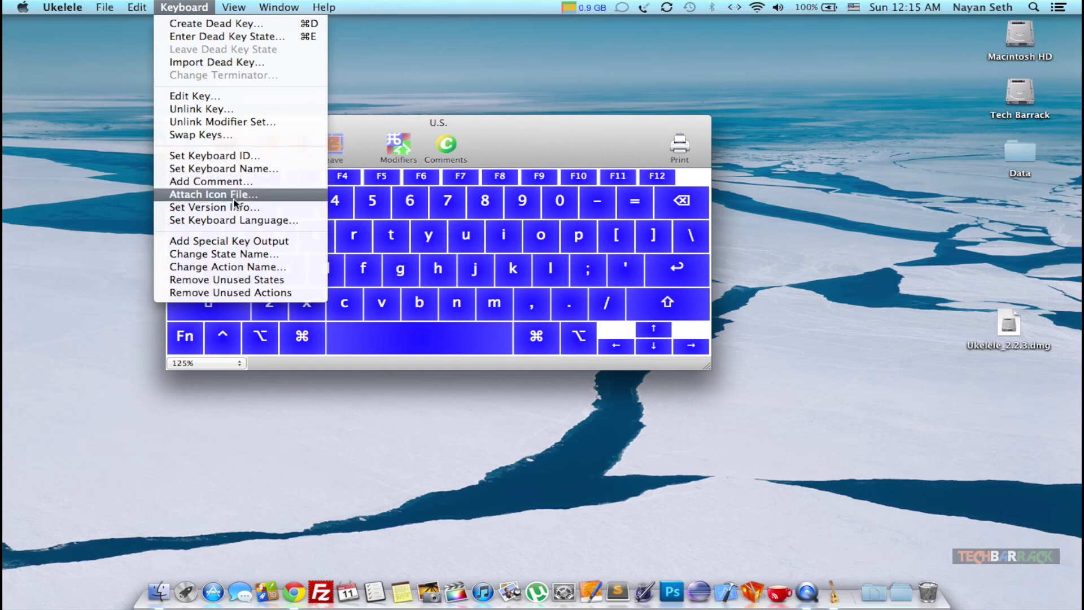
left_click(225, 168)
key("BackSpace")
type("I")
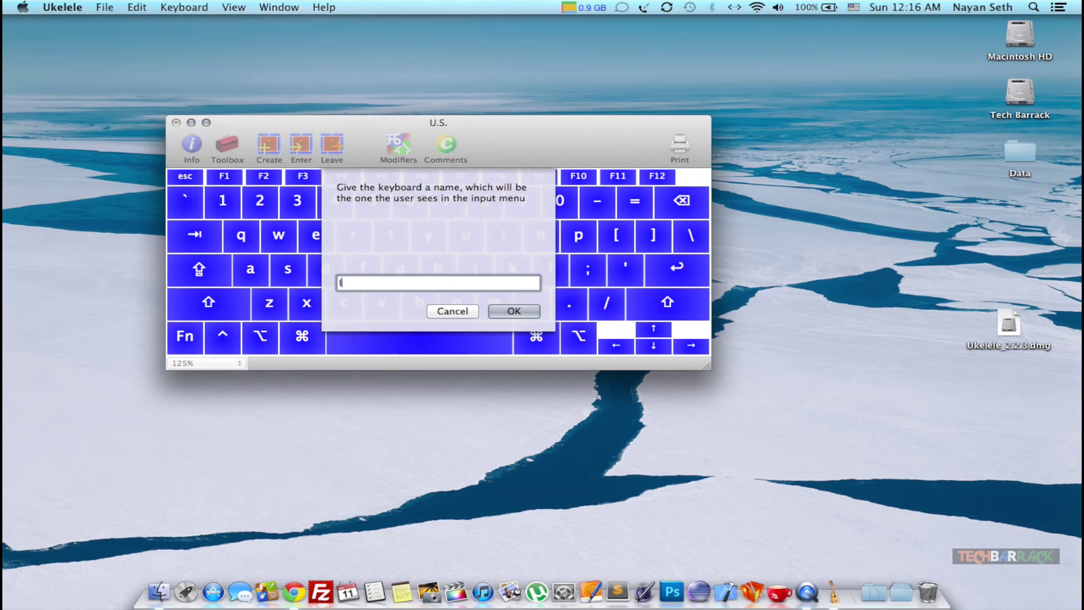
type("ndia")
key("BackSpace")
key("BackSpace")
key("BackSpace")
key("BackSpace")
key("BackSpace")
type("Indo")
key("Return")
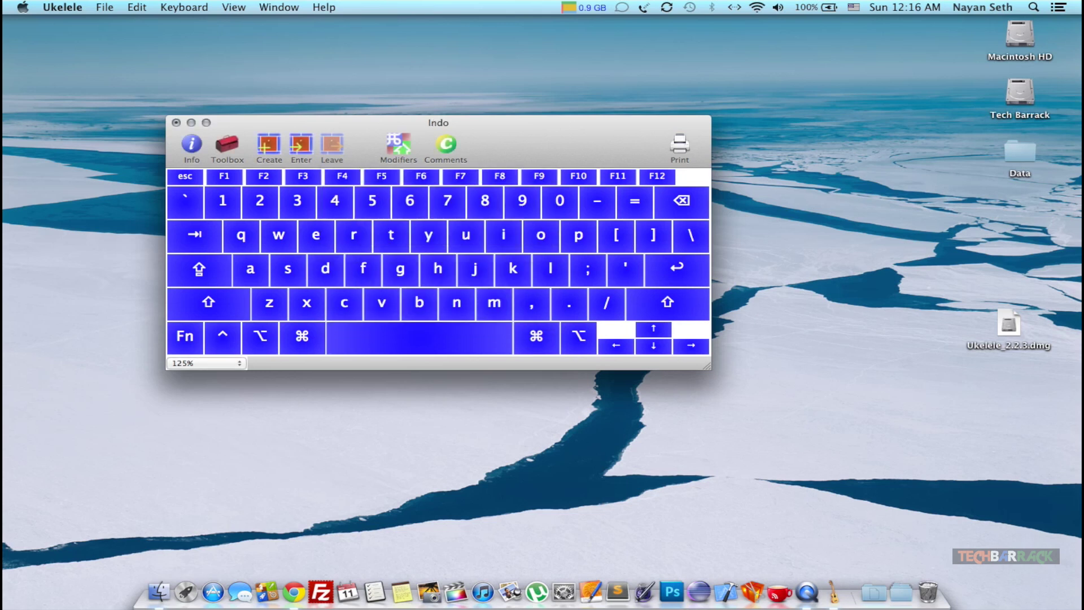
Check the installed input sources in the menu bar, leaving everything unchanged.
left_click(853, 7)
mouse_move(816, 6)
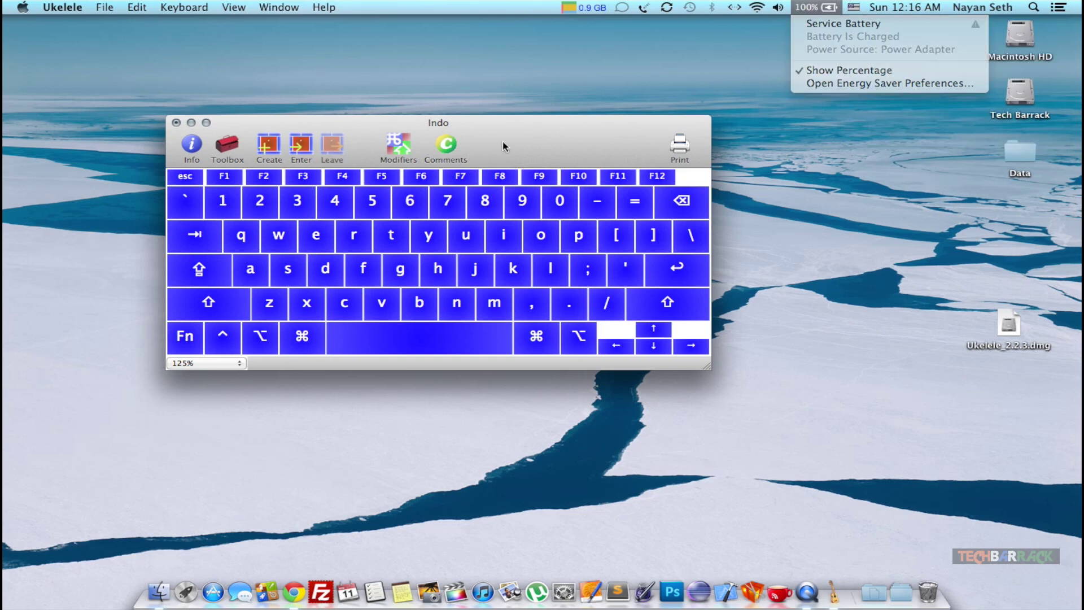
left_click(504, 146)
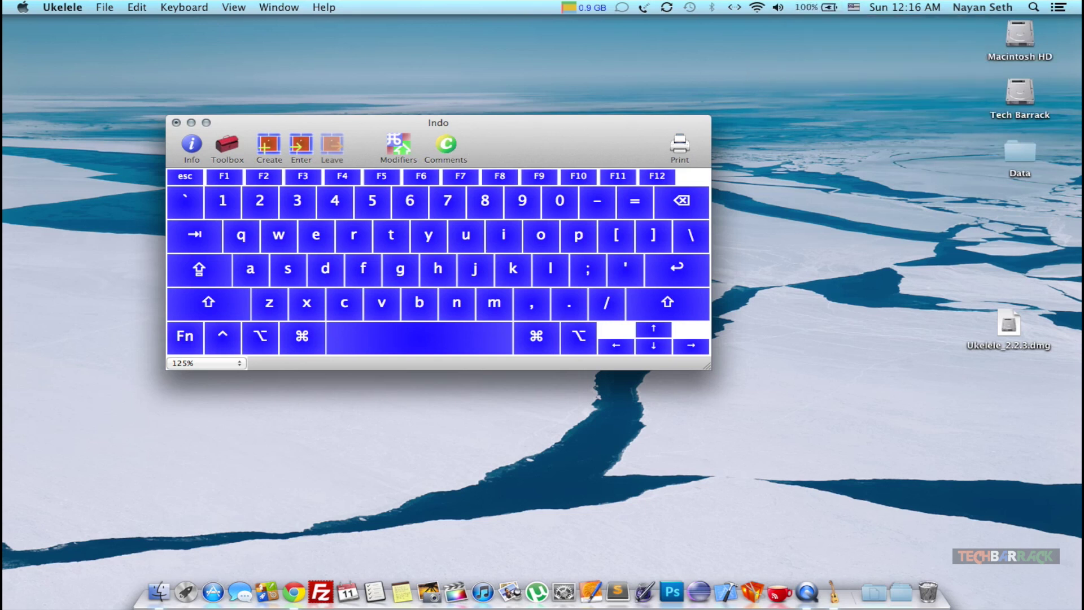
left_click(184, 7)
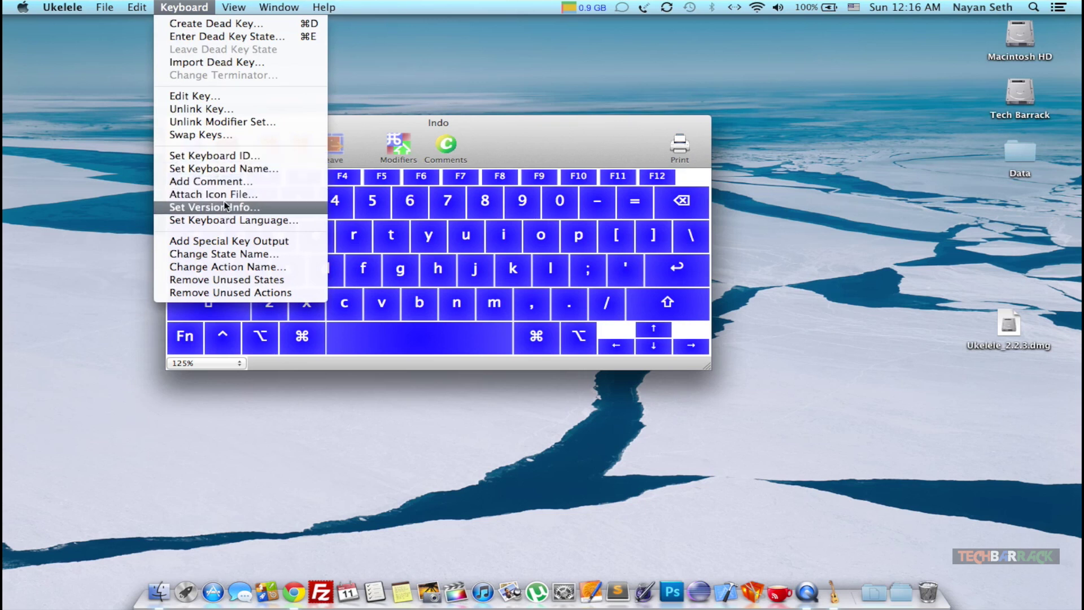
key("Escape")
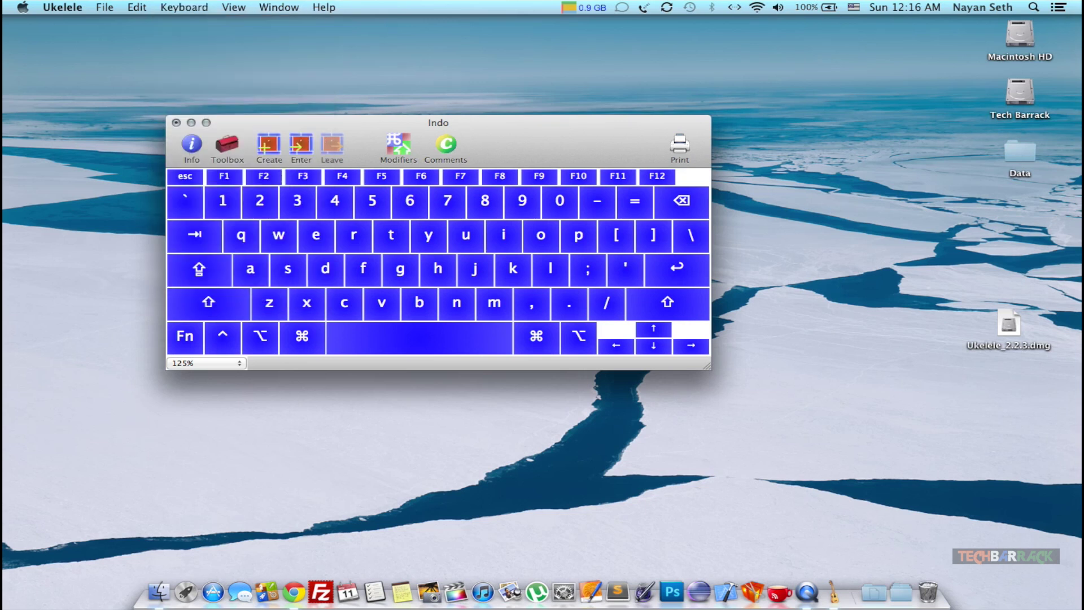
left_click(854, 7)
left_click(854, 7)
left_click(854, 7)
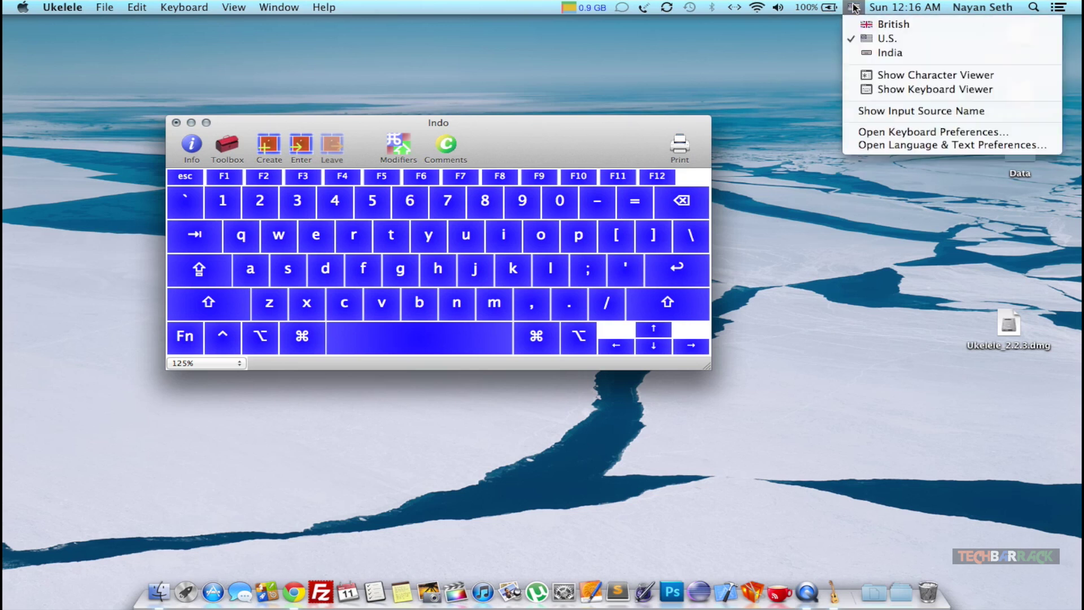
left_click(867, 33)
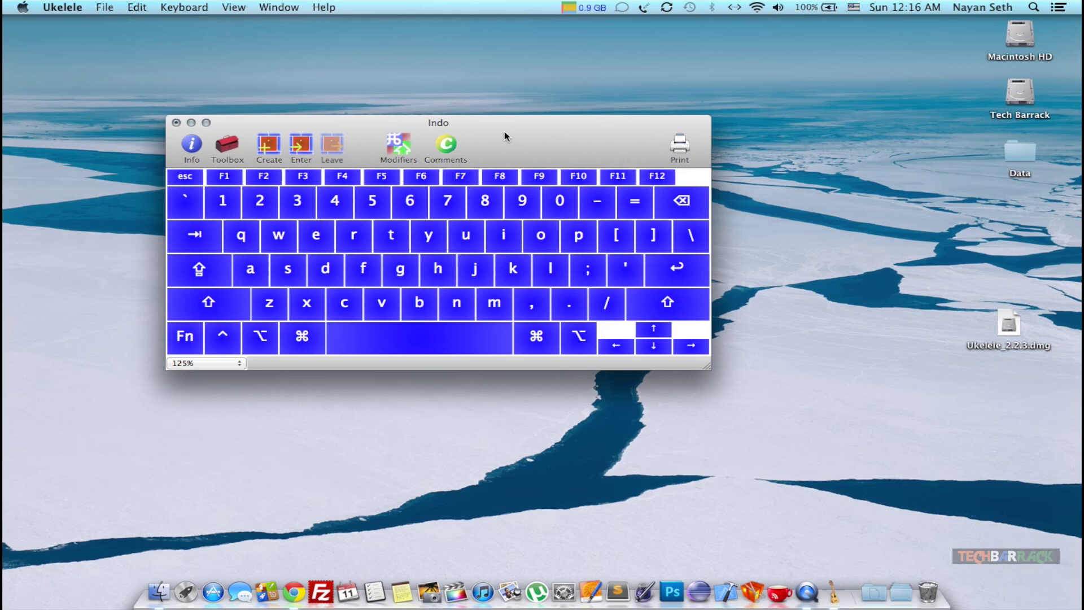
In the browser, download the India flat flag icon as India-flat.icns.
key("ctrl+Right")
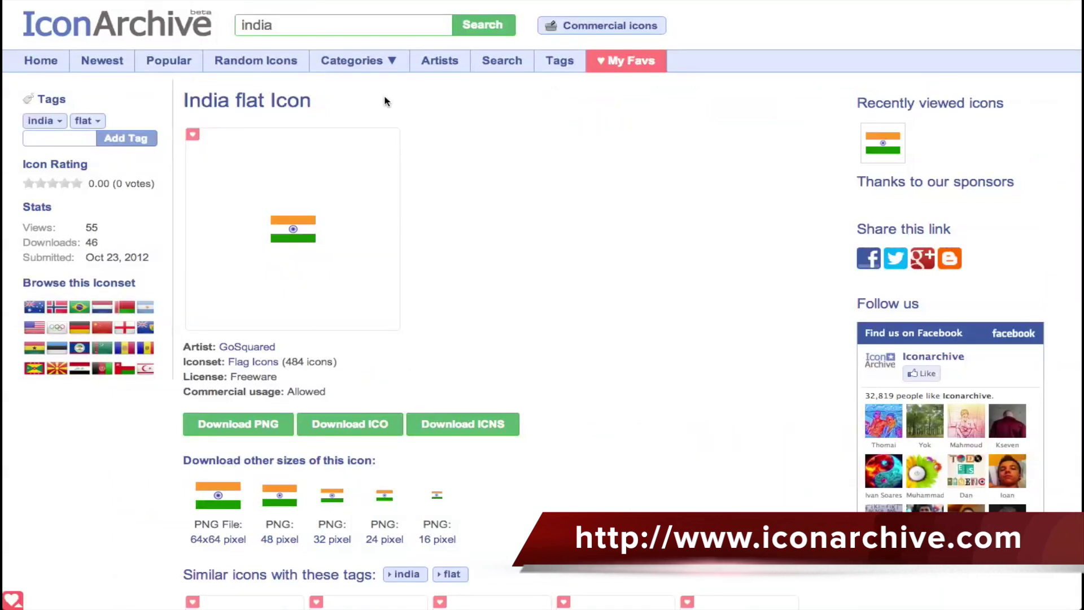
double_click(275, 26)
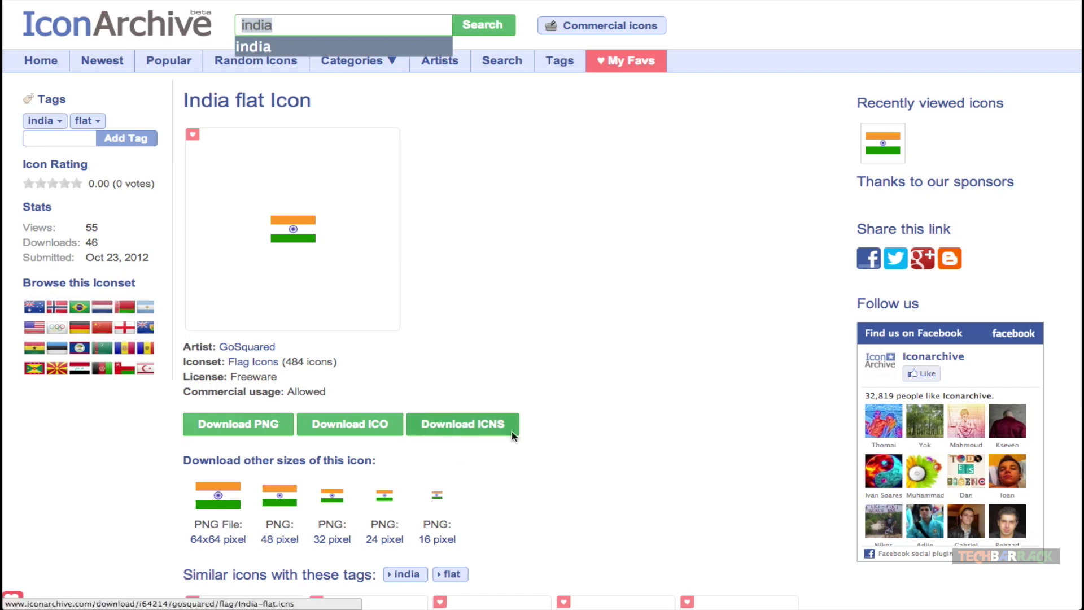
left_click(494, 435)
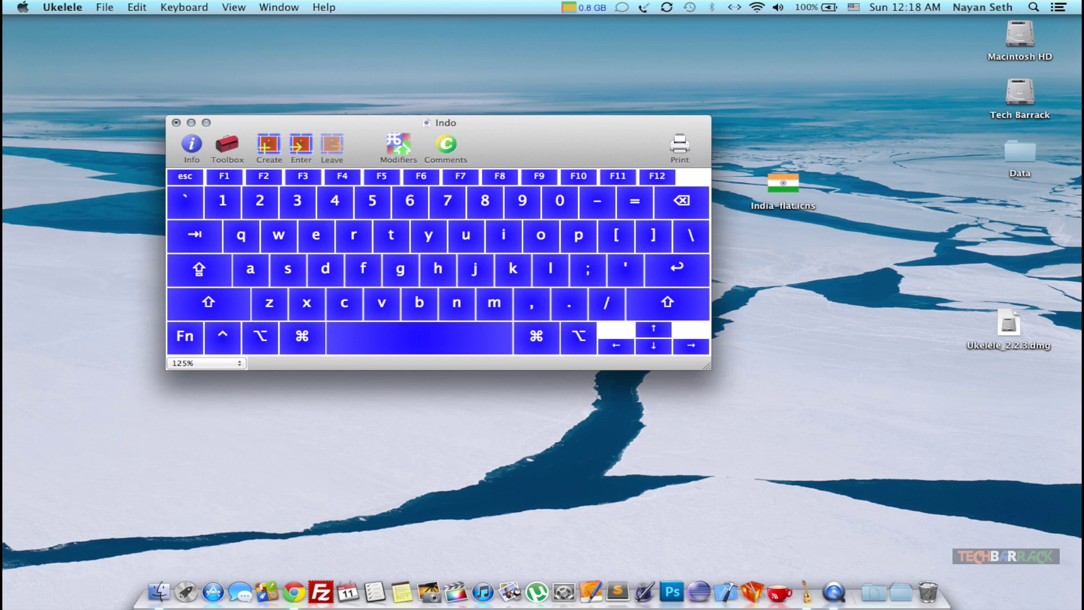
Attach India-flat.icns from the Desktop as the Indo keyboard layout's icon.
left_click(183, 7)
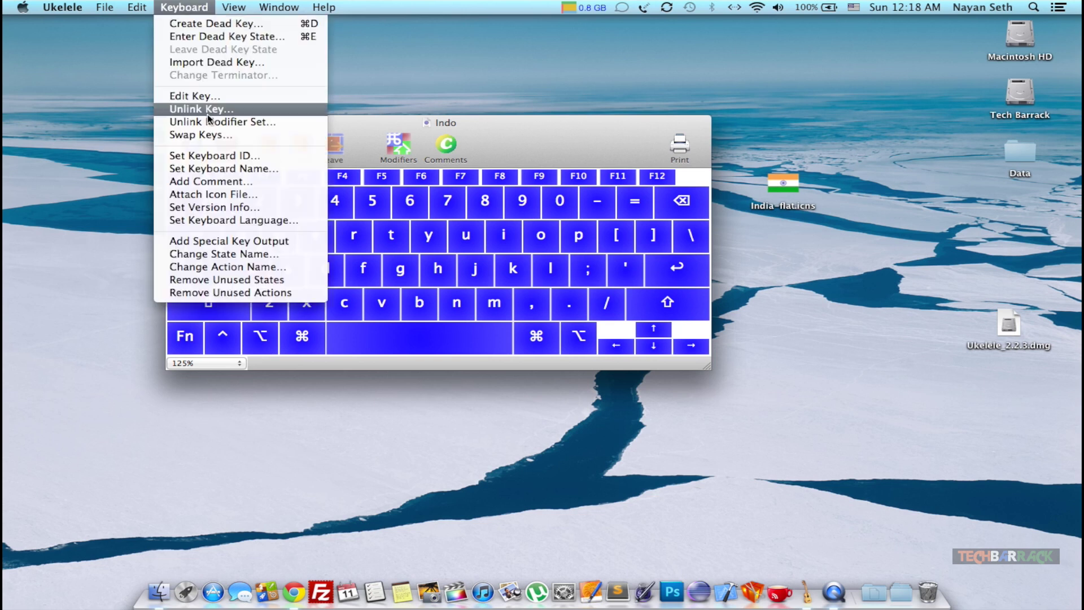
left_click(215, 195)
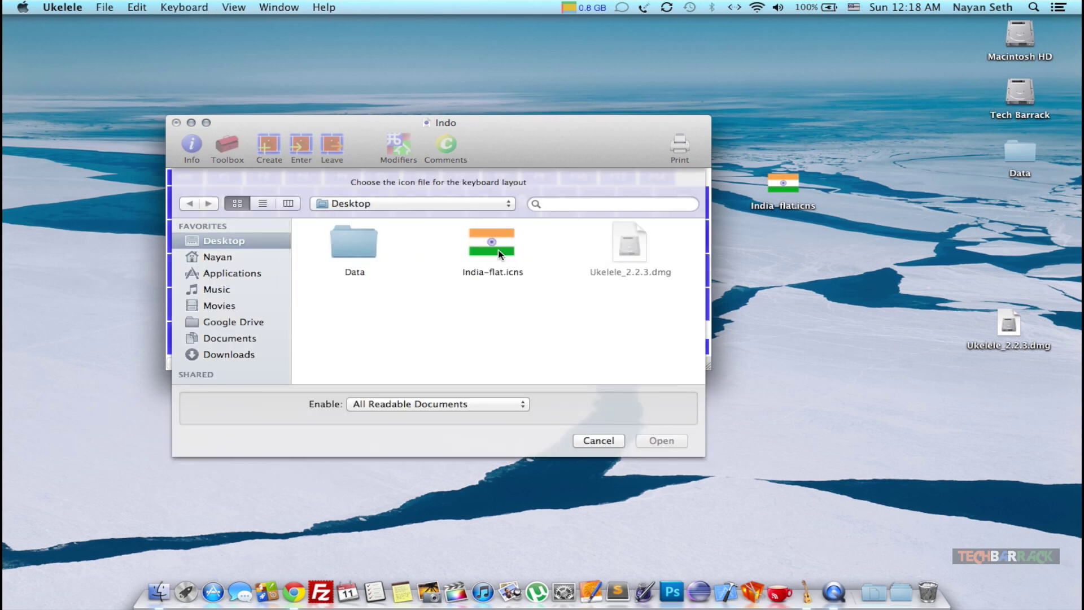
left_click(498, 250)
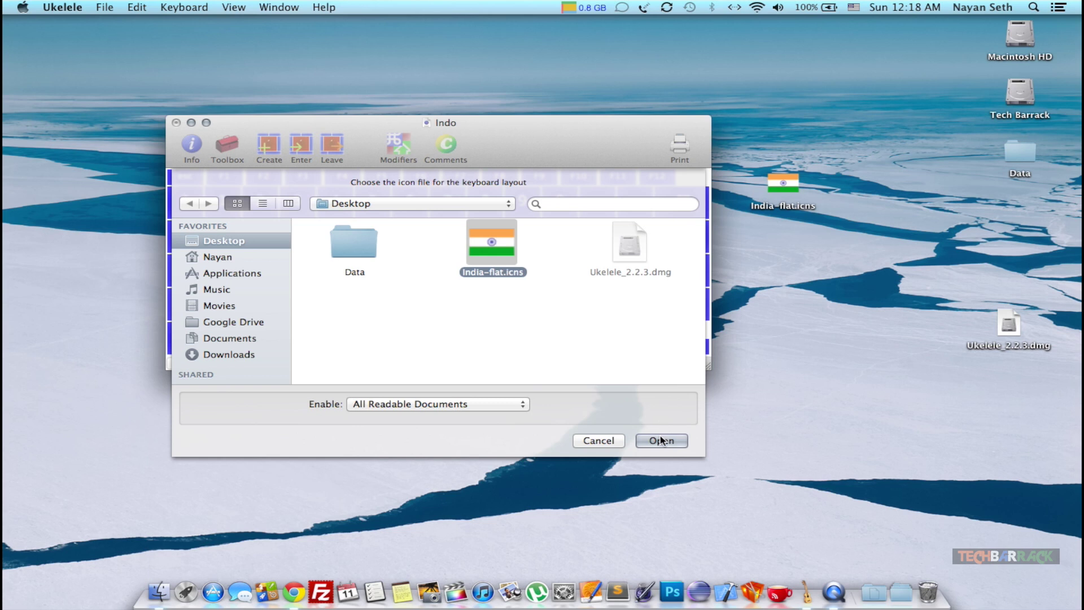
left_click(660, 439)
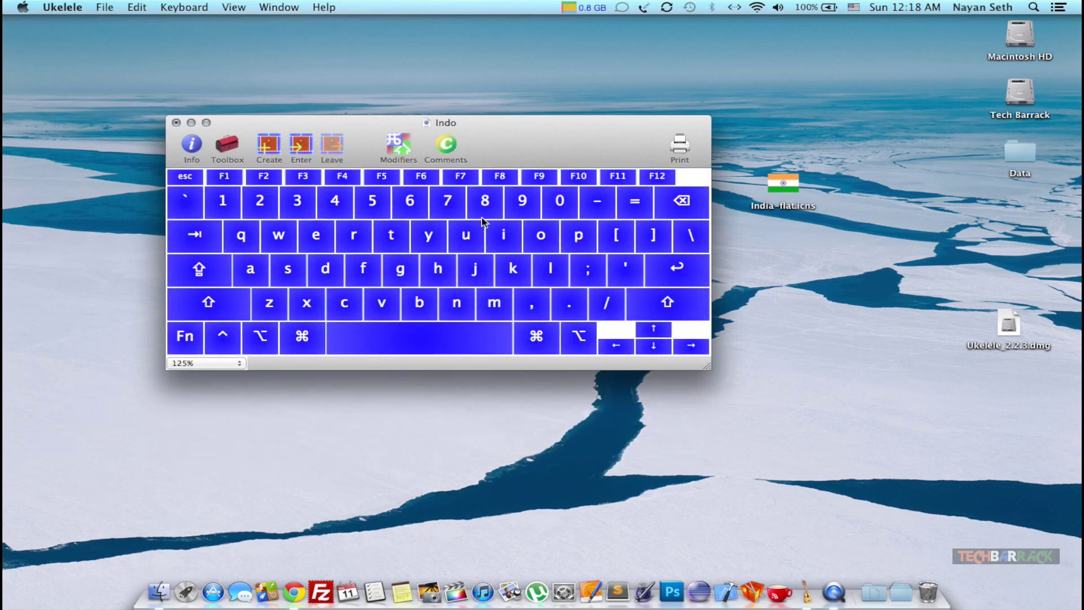
Give the Indo layout English (en) as language and India (IN) as region, leaving version info unchanged.
left_click(195, 8)
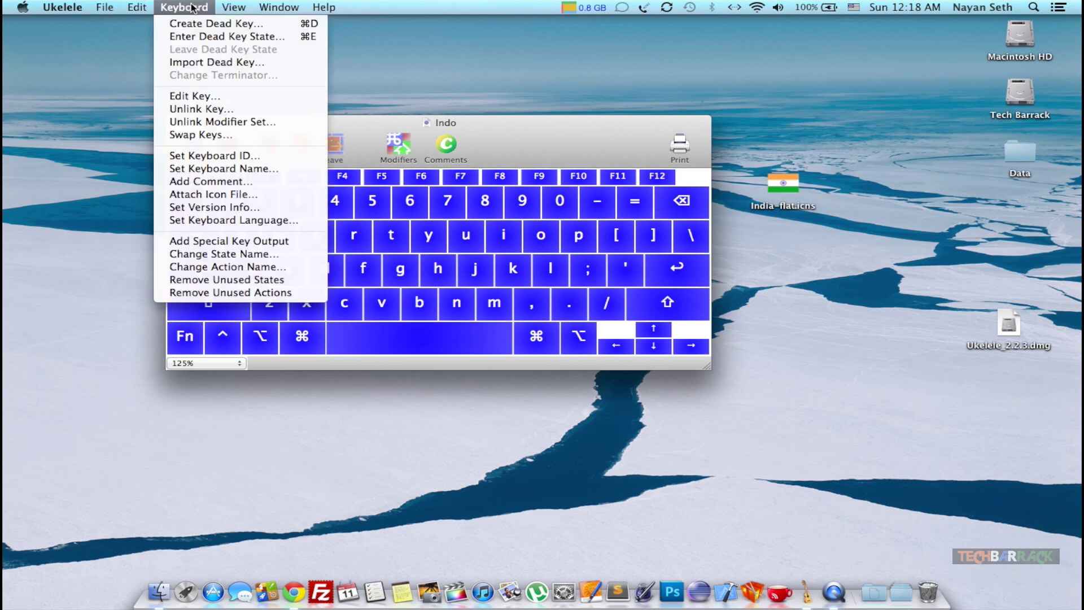
left_click(203, 209)
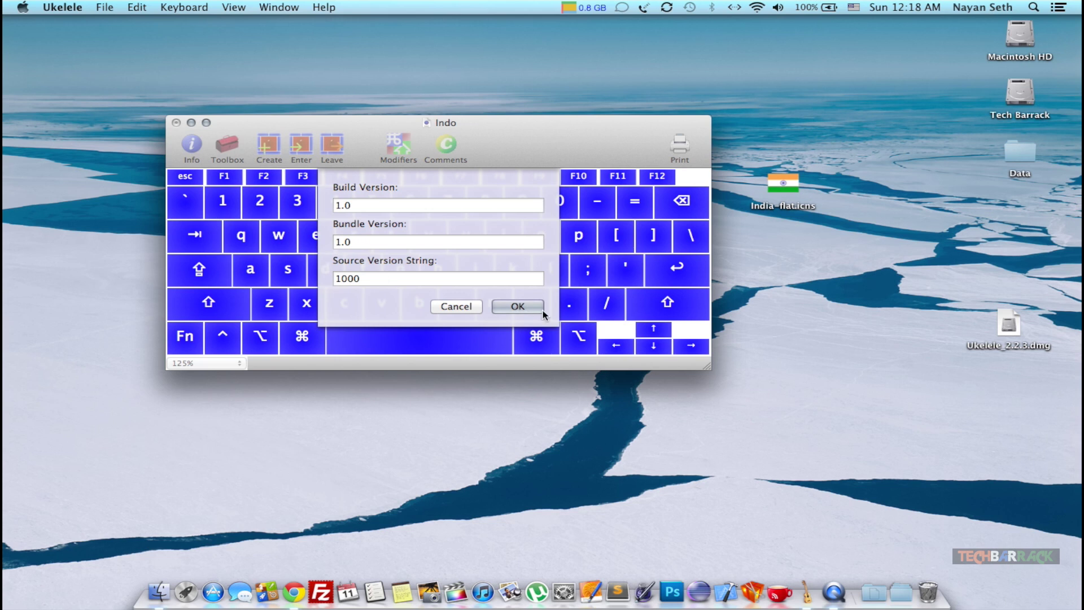
left_click(452, 308)
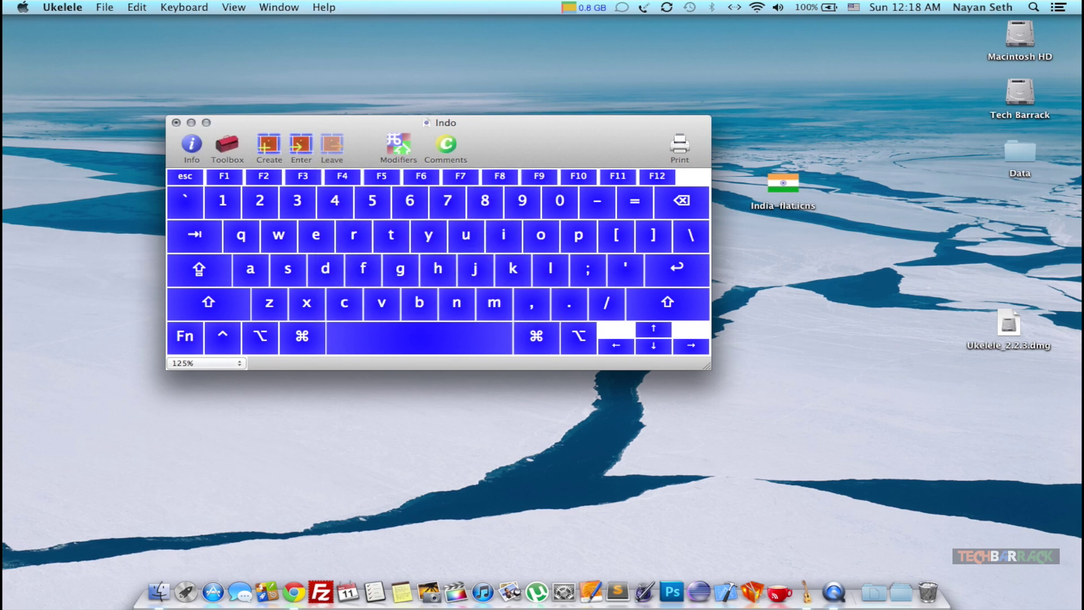
left_click(184, 7)
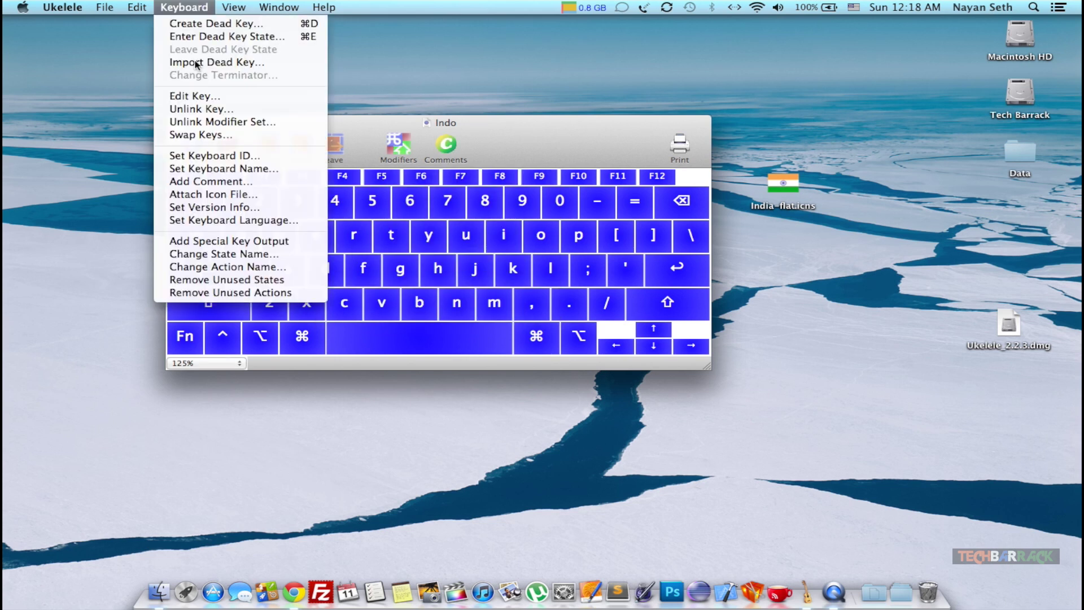
left_click(250, 223)
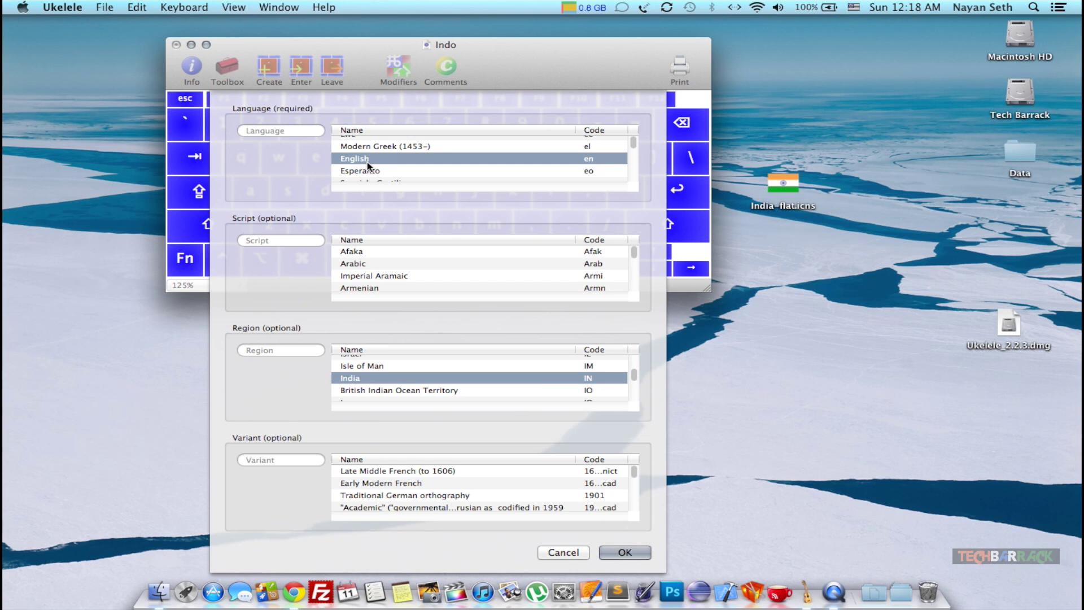
left_click(639, 555)
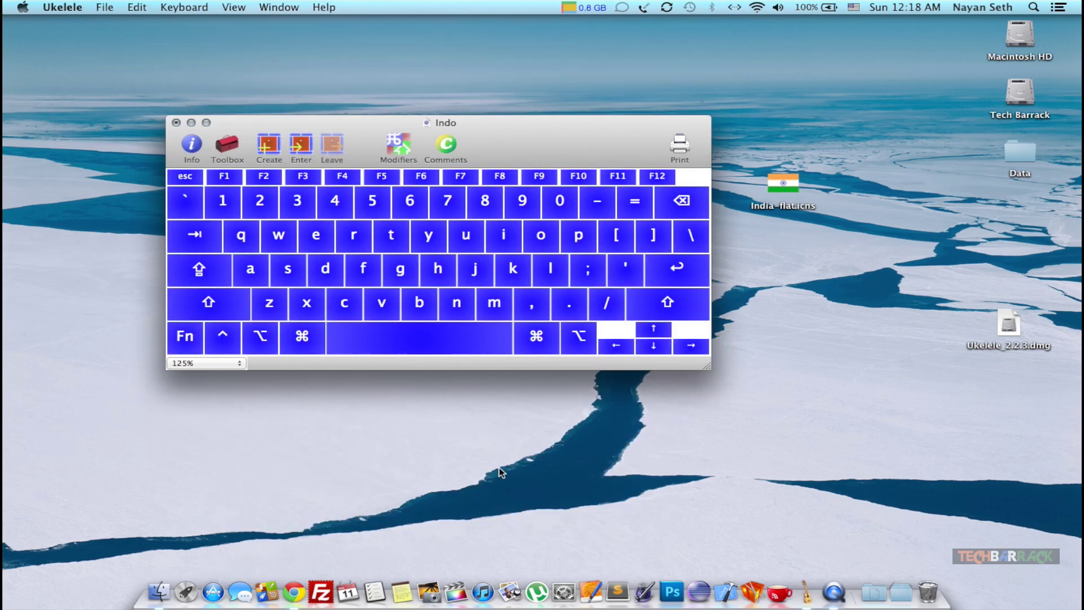
Save the layout under the name 'Indo' to the Desktop as Indo.keylayout.
left_click(104, 8)
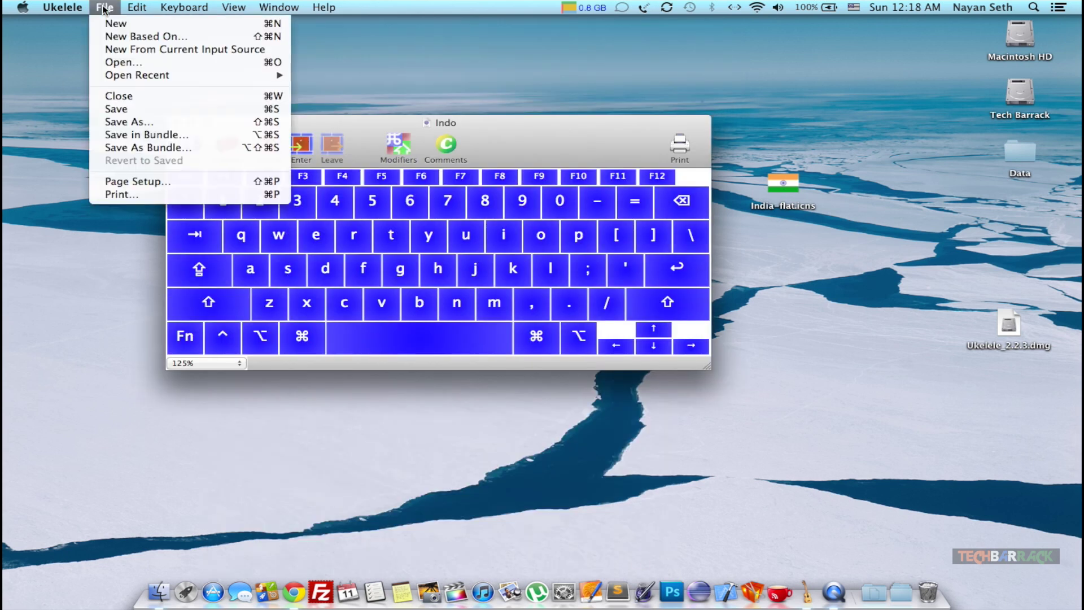
left_click(169, 123)
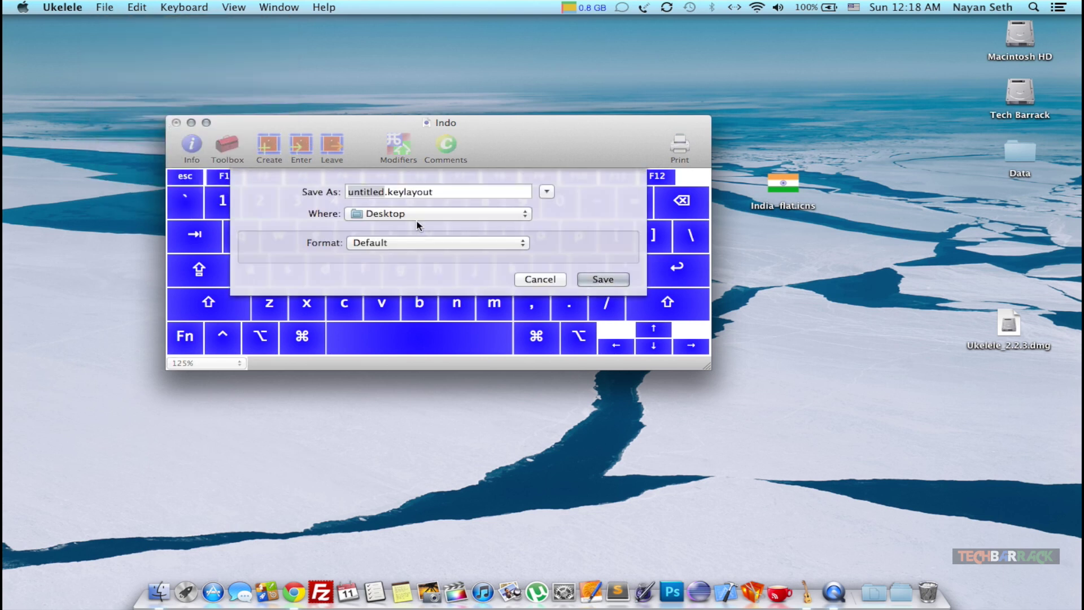
type("Indo")
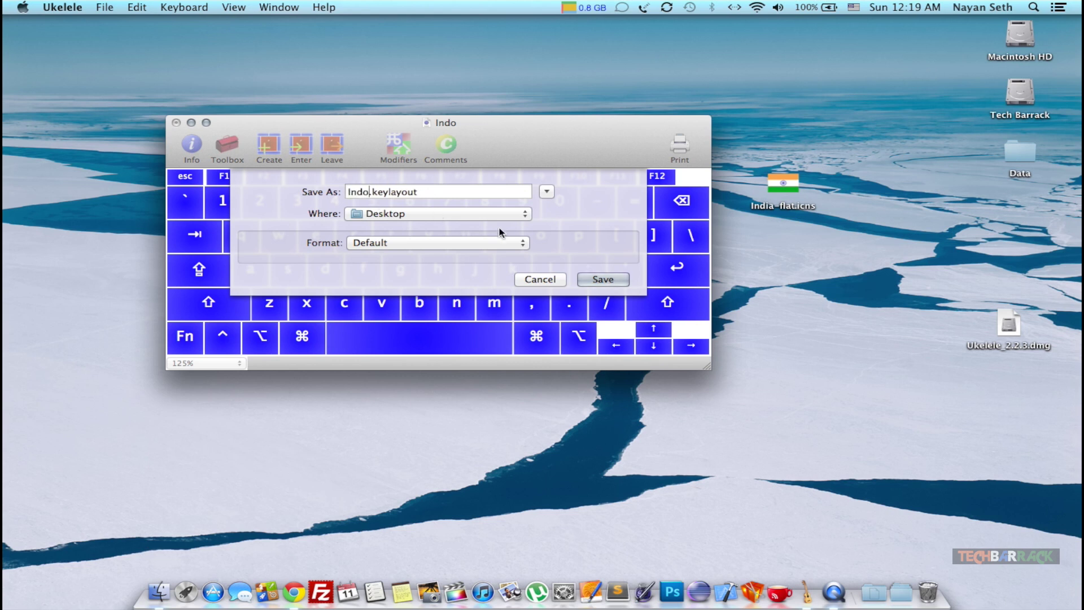
left_click(601, 281)
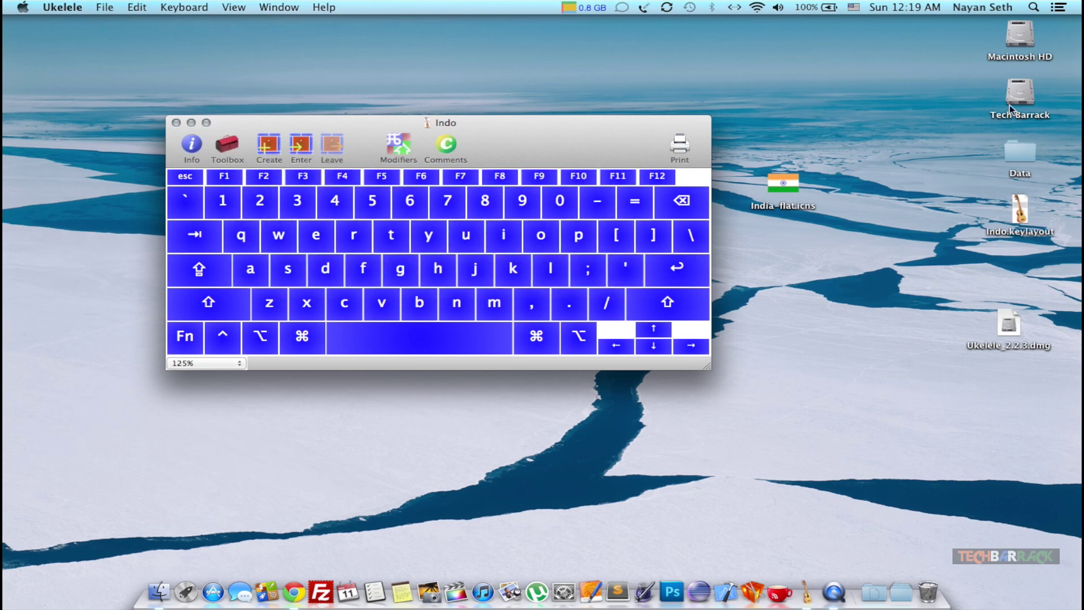
Browse to Macintosh HD > Library > Keyboard Layouts in Finder.
left_click(1019, 44)
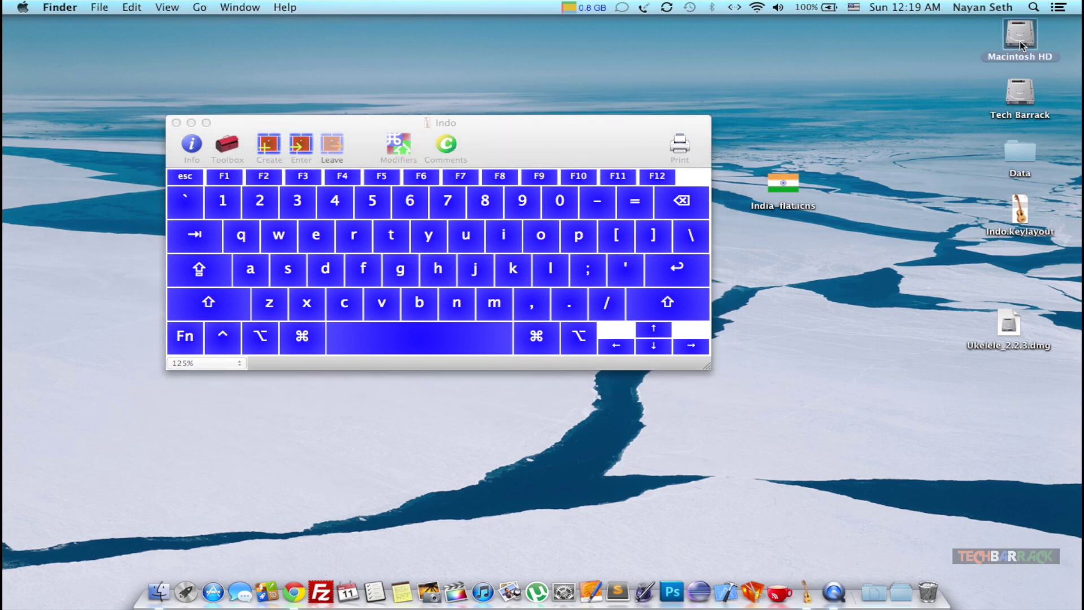
double_click(1020, 44)
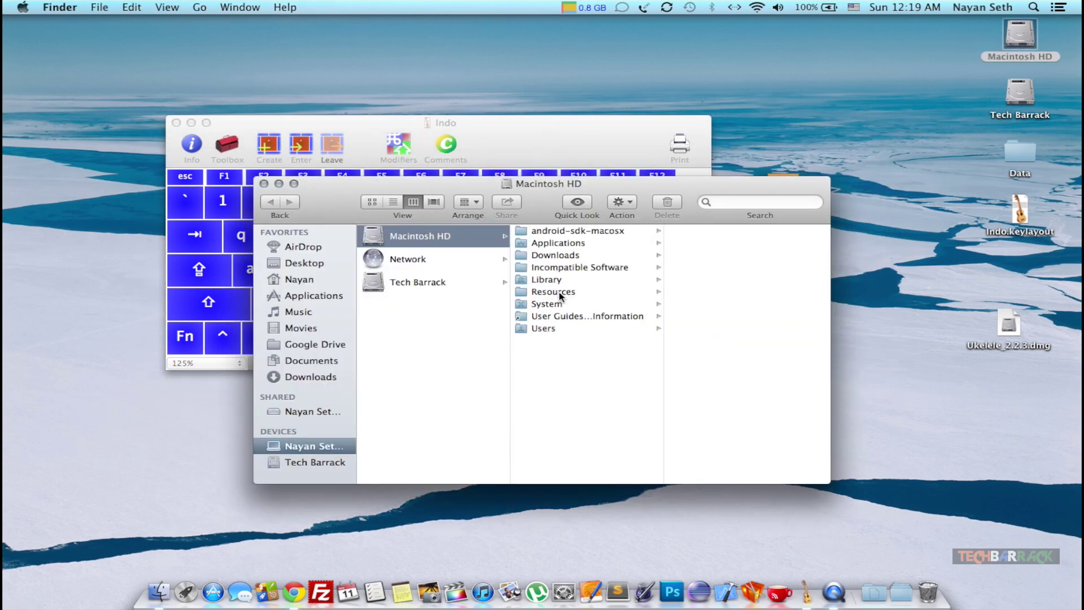
left_click(546, 279)
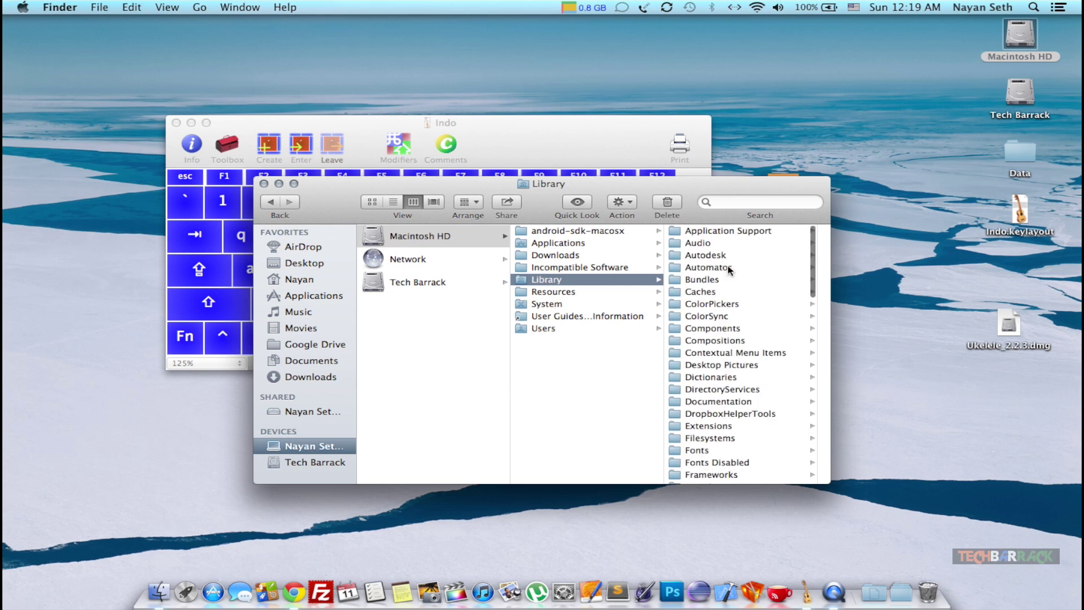
scroll(734, 266, "down", 5)
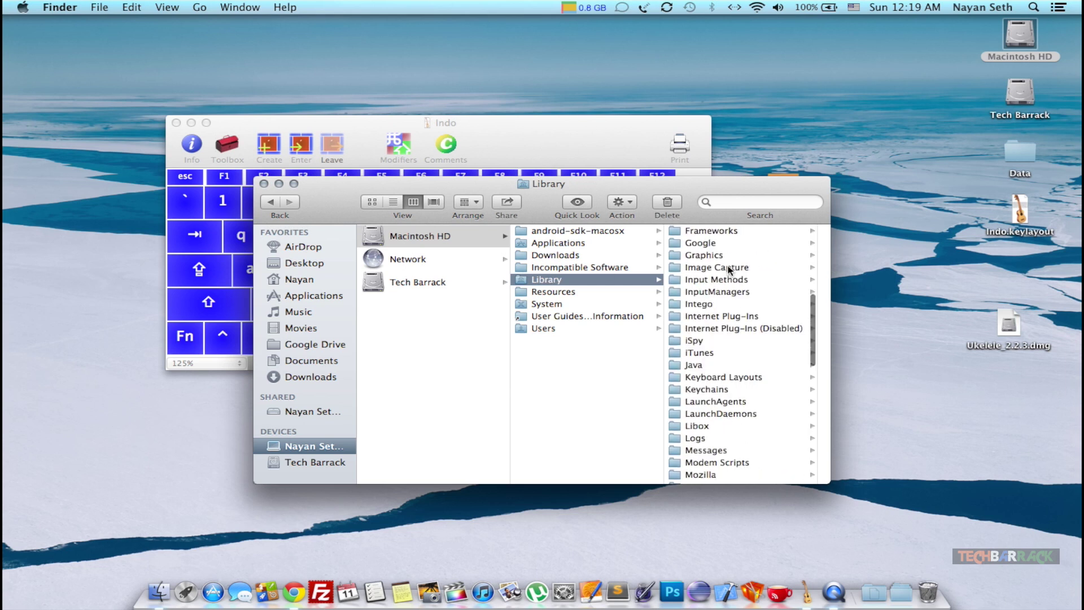
left_click(710, 377)
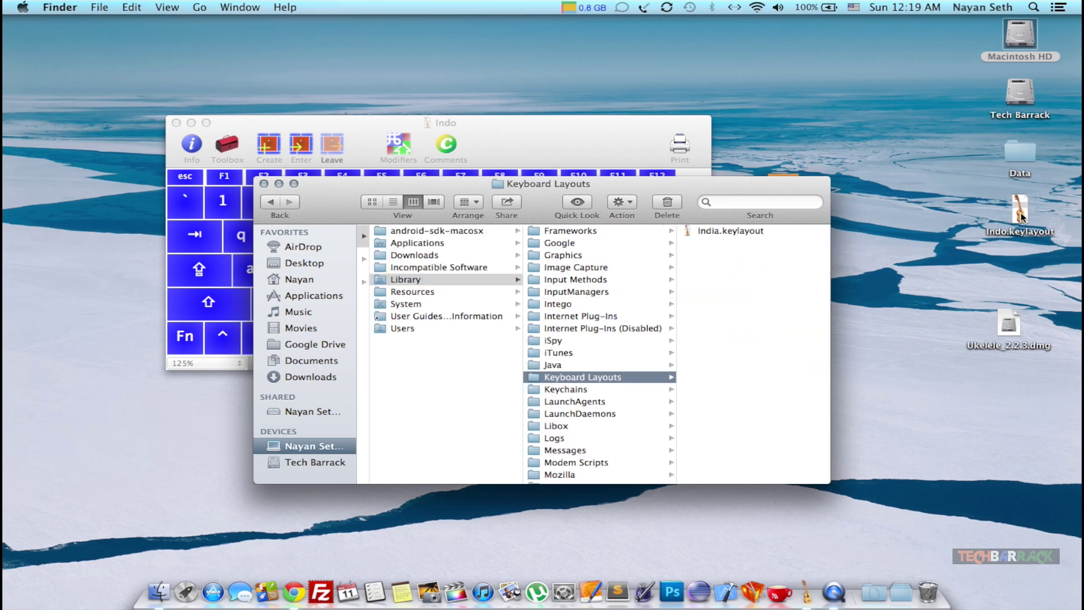
Move Indo.keylayout from the Desktop into Keyboard Layouts, authenticating with the administrator password.
left_click_drag(1021, 217, 729, 316)
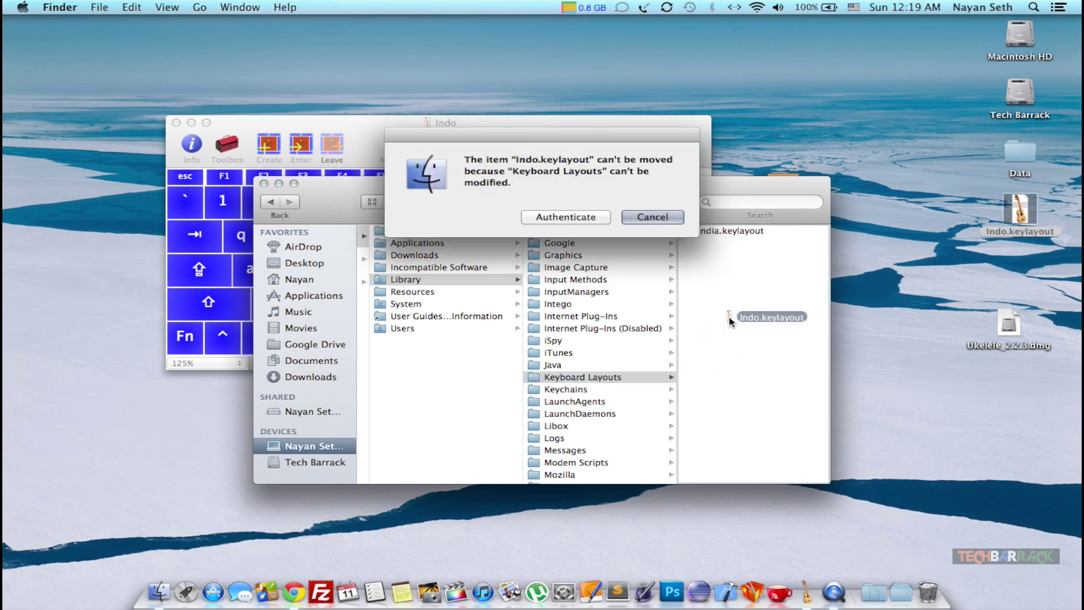
left_click(571, 217)
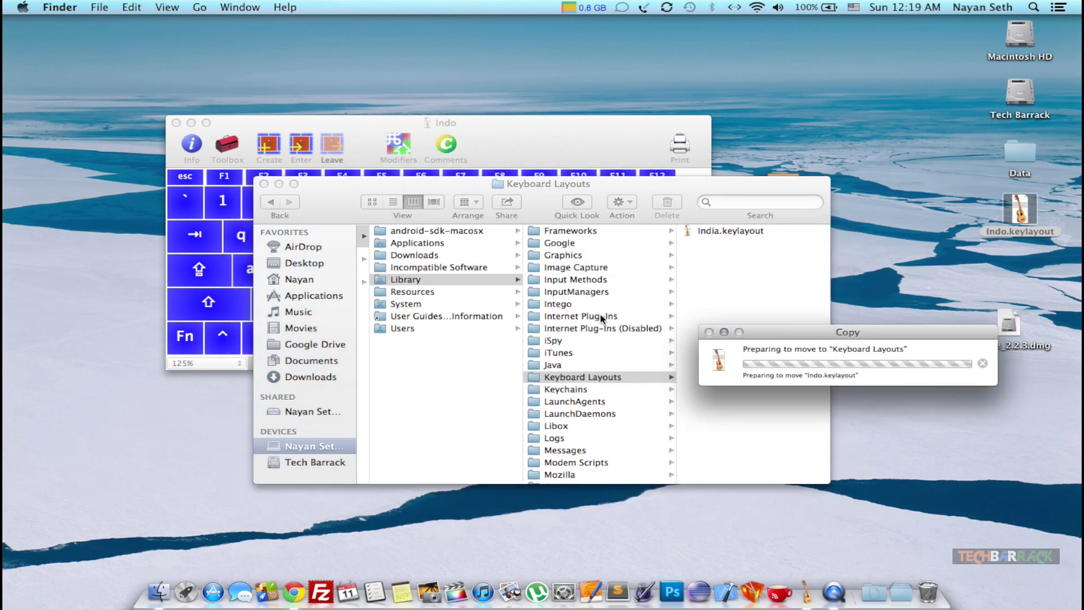
type("•••")
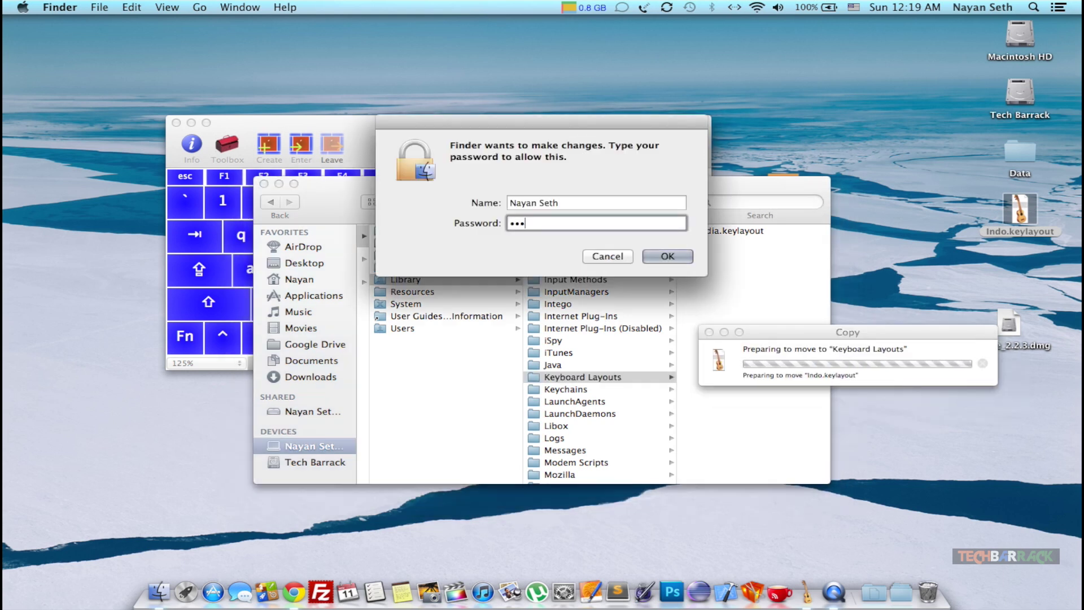
type("•••••••••")
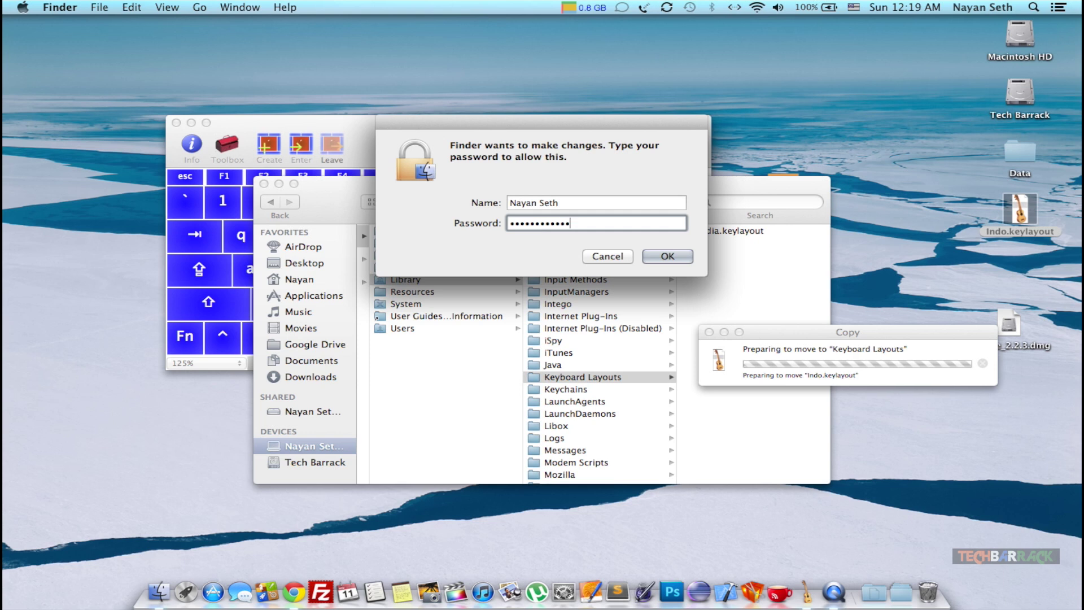
type("•••")
key("Return")
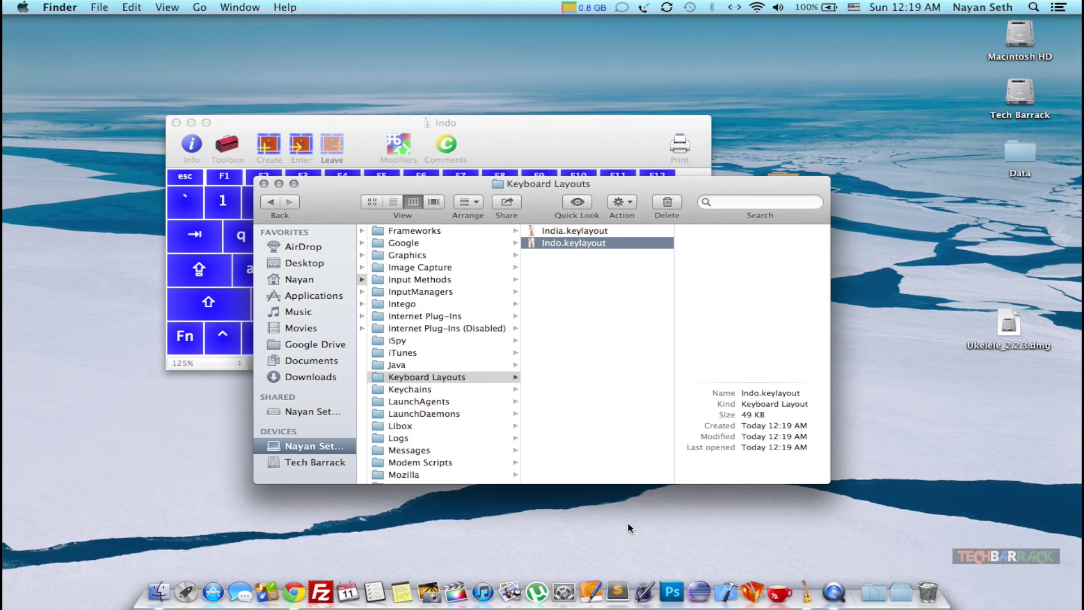
Tick Indo in Language & Text input sources, then close System Preferences.
left_click(569, 589)
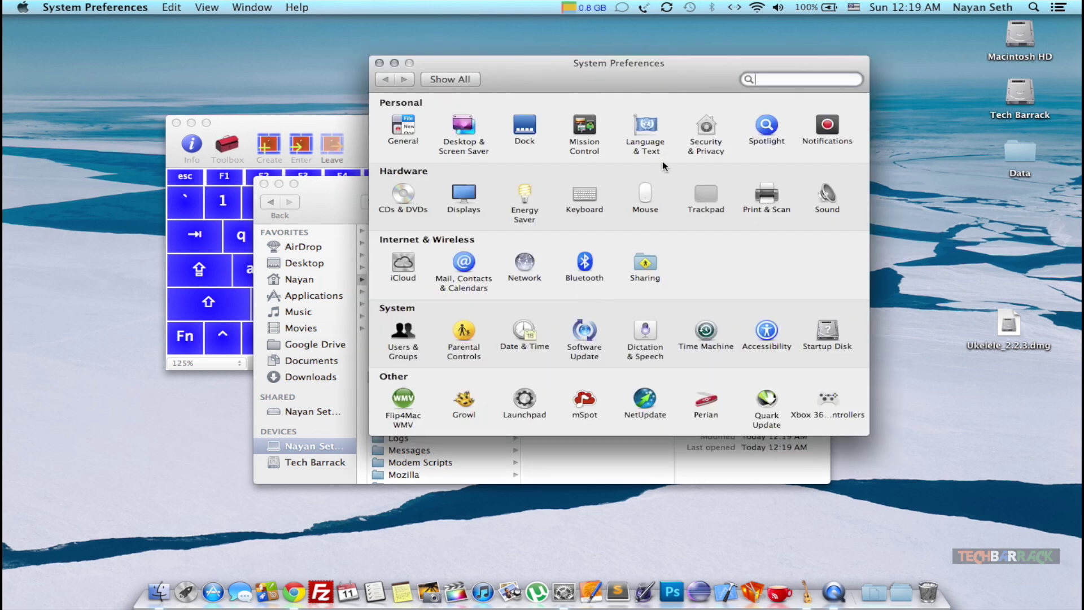
left_click(644, 145)
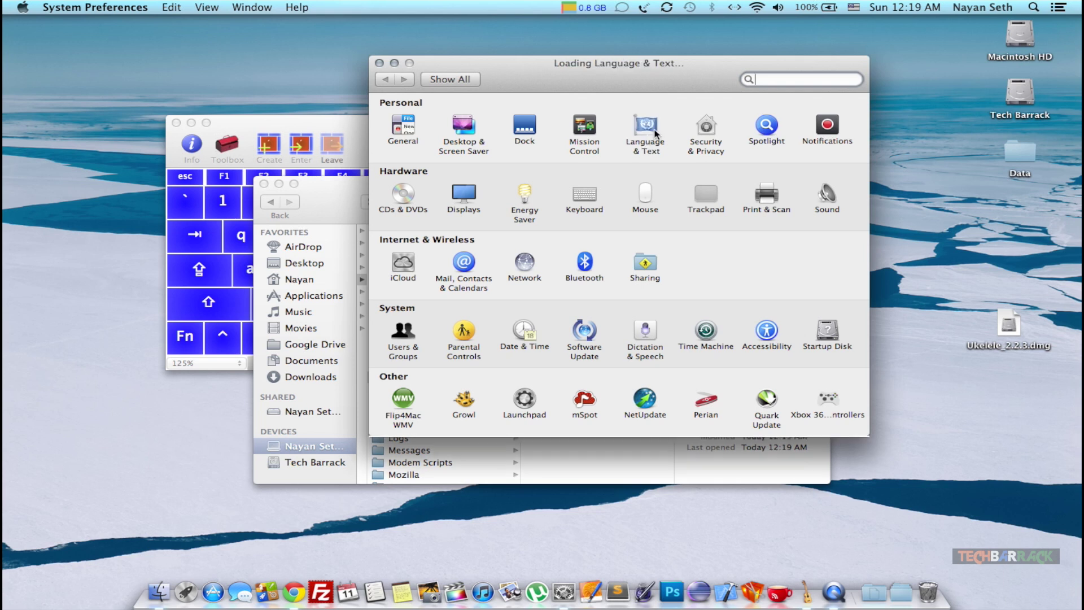
left_click(694, 117)
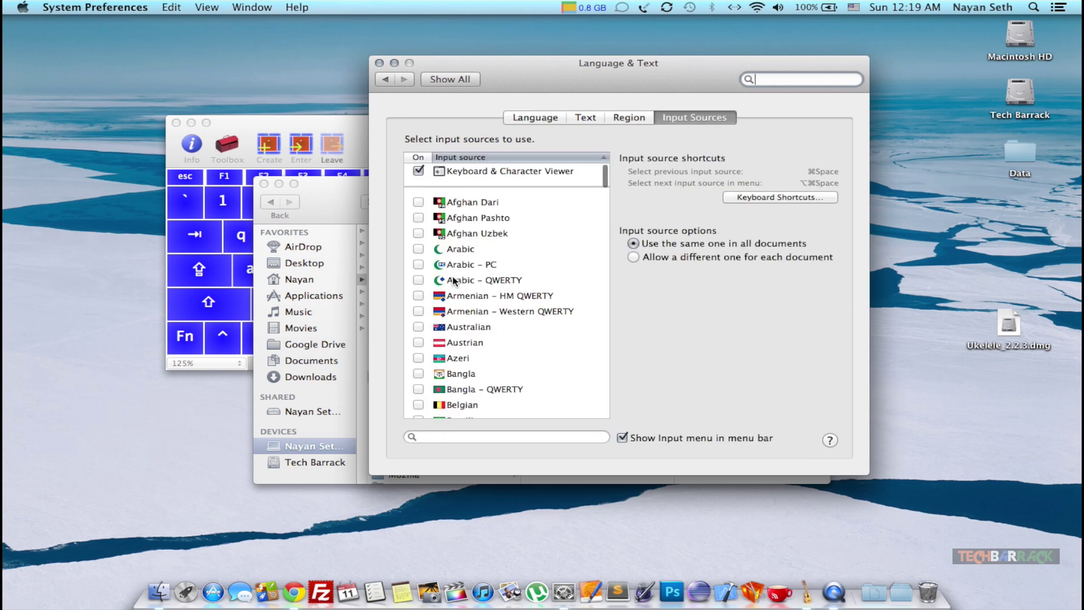
scroll(453, 281, "down", 10)
scroll(453, 278, "down", 15)
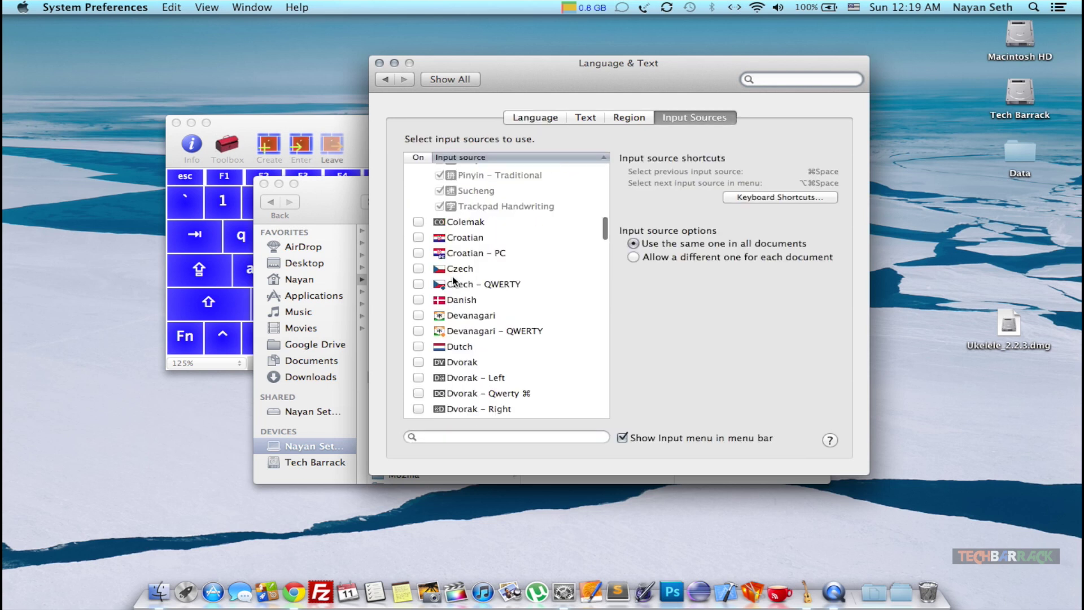
scroll(453, 281, "down", 10)
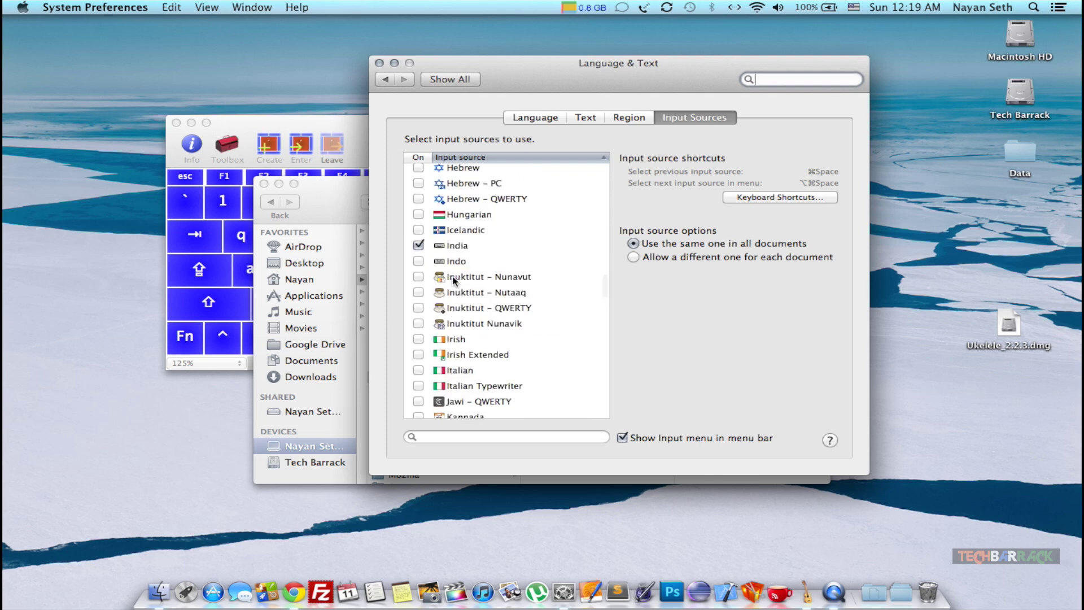
left_click(418, 261)
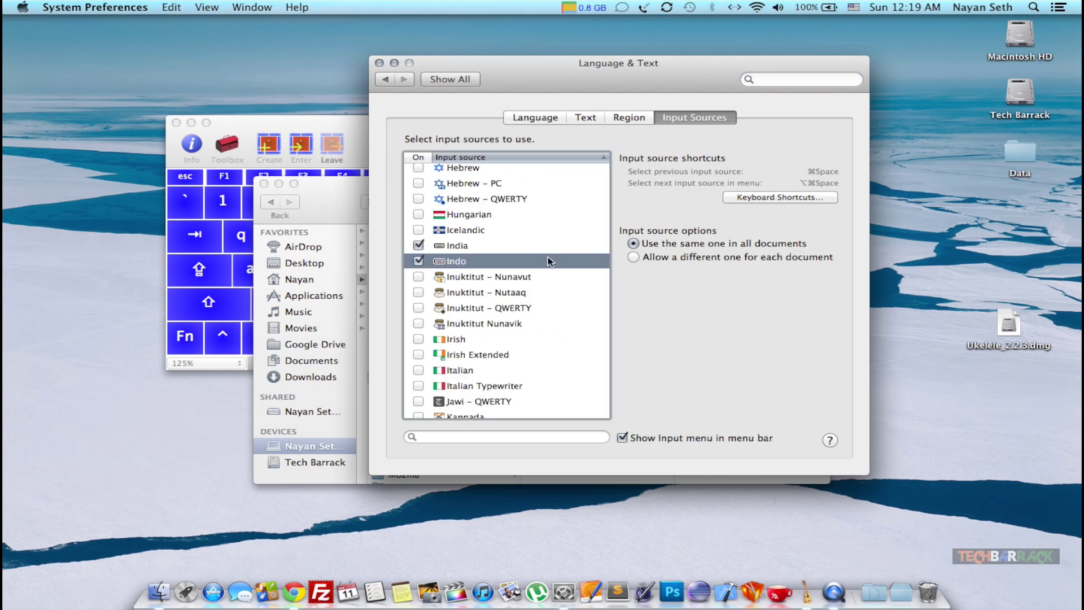
left_click(379, 63)
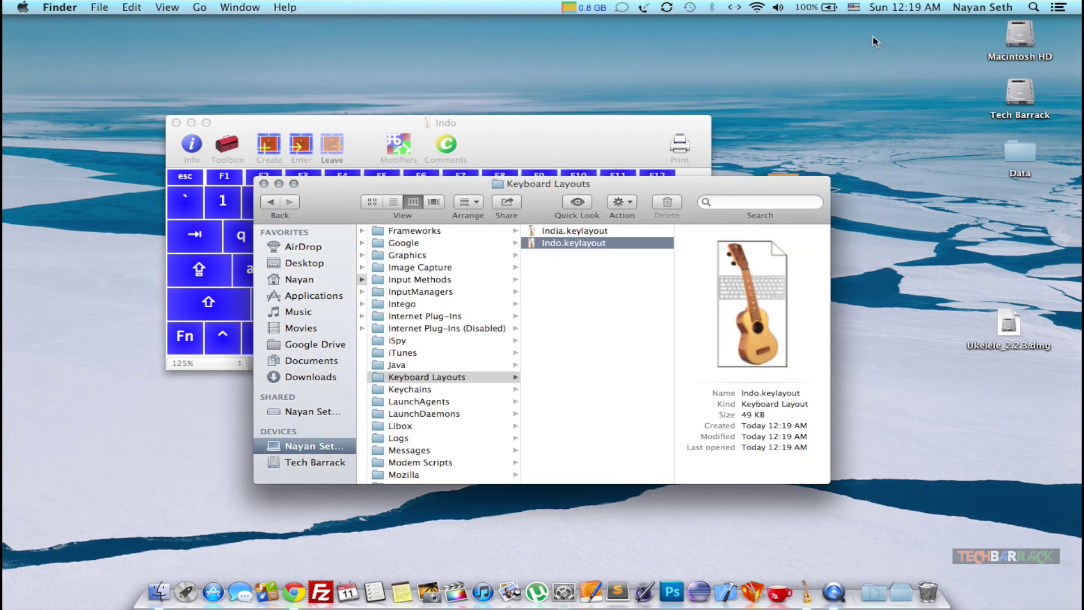
Switch the input source to Indo and test it by typing ₹ in Finder's search field, then deleting it.
left_click(851, 6)
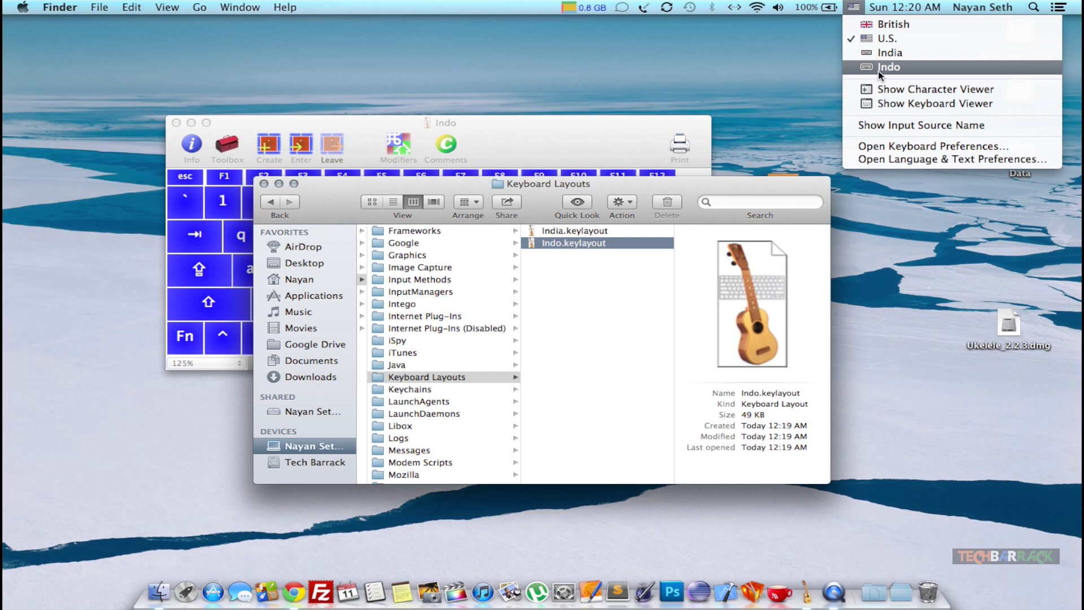
left_click(886, 67)
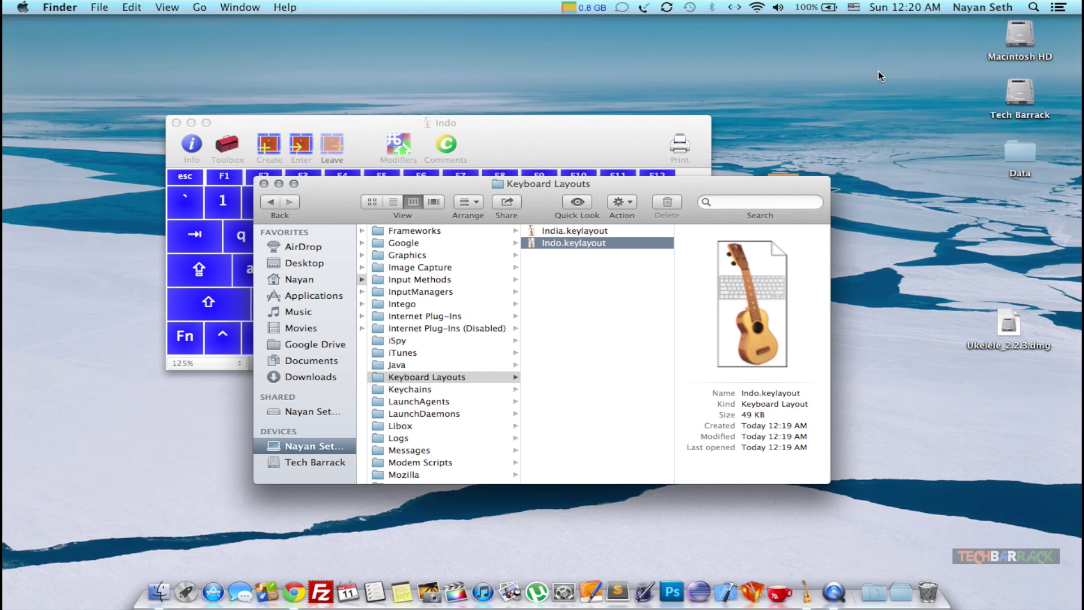
left_click(726, 204)
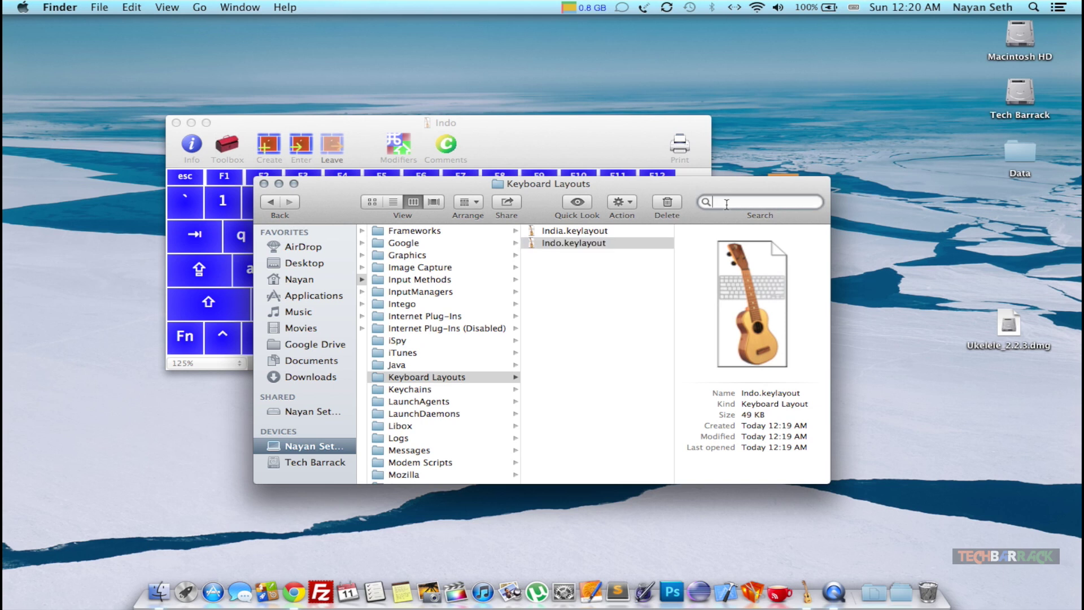
type("₹")
key("BackSpace")
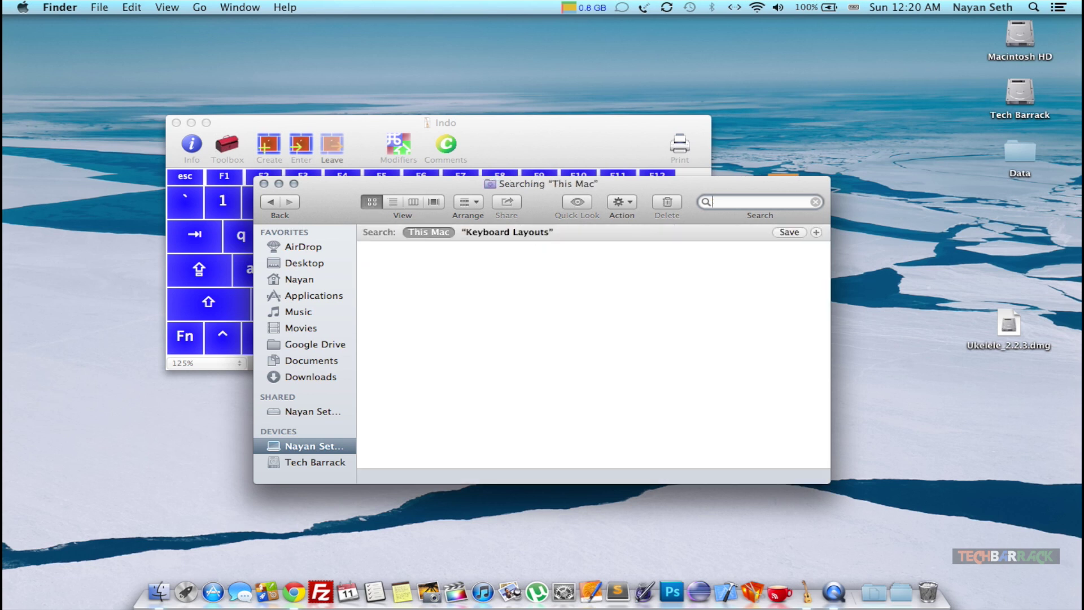